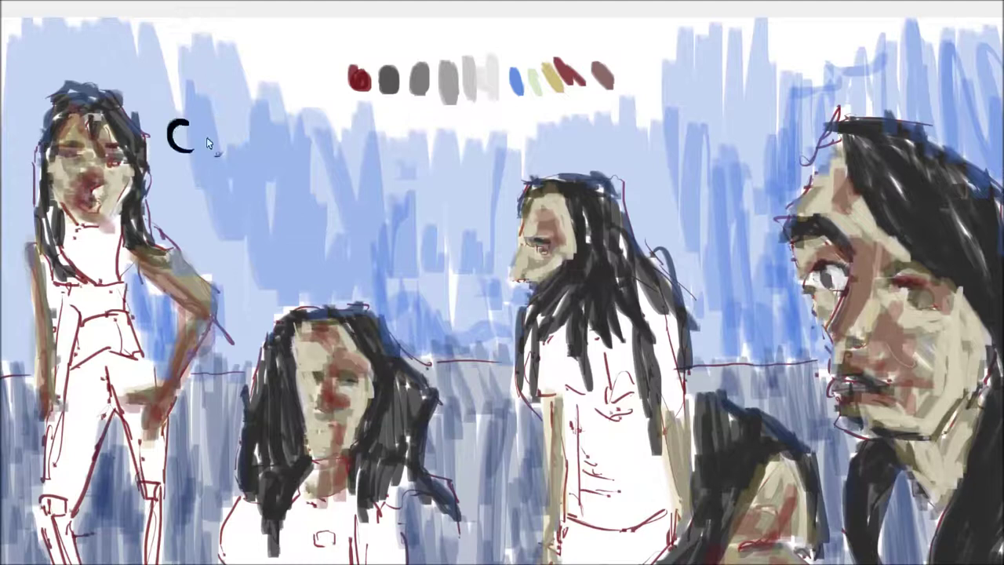
Step: Hand-letter 'CONCEPT ART CHARACTERS:' in black across the painting
{"action": "left_click_drag", "start_coordinate": [265, 119], "coordinate": [377, 153]}
{"action": "mouse_move", "coordinate": [377, 118]}
{"action": "left_mouse_down"}
{"action": "mouse_move", "coordinate": [411, 153]}
{"action": "mouse_move", "coordinate": [555, 156]}
{"action": "mouse_move", "coordinate": [639, 118]}
{"action": "mouse_move", "coordinate": [700, 153]}
{"action": "left_mouse_up"}
{"action": "left_click_drag", "start_coordinate": [703, 117], "coordinate": [715, 145]}
Step: Letter 'AUCKLAND.' beneath the title, then begin a face outline on a blank canvas
{"action": "mouse_move", "coordinate": [174, 216]}
{"action": "left_mouse_down"}
{"action": "mouse_move", "coordinate": [215, 209]}
{"action": "mouse_move", "coordinate": [291, 225]}
{"action": "mouse_move", "coordinate": [362, 168]}
{"action": "left_mouse_up"}
{"action": "left_click_drag", "start_coordinate": [355, 209], "coordinate": [396, 203]}
{"action": "mouse_move", "coordinate": [210, 236]}
{"action": "left_mouse_down"}
{"action": "mouse_move", "coordinate": [221, 265]}
{"action": "mouse_move", "coordinate": [317, 232]}
{"action": "mouse_move", "coordinate": [457, 235]}
{"action": "mouse_move", "coordinate": [484, 273]}
{"action": "mouse_move", "coordinate": [502, 272]}
{"action": "mouse_move", "coordinate": [223, 295]}
{"action": "left_mouse_up"}
{"action": "mouse_move", "coordinate": [197, 229]}
{"action": "left_mouse_down"}
{"action": "mouse_move", "coordinate": [235, 236]}
{"action": "mouse_move", "coordinate": [259, 272]}
{"action": "mouse_move", "coordinate": [212, 306]}
{"action": "mouse_move", "coordinate": [228, 285]}
{"action": "left_mouse_up"}
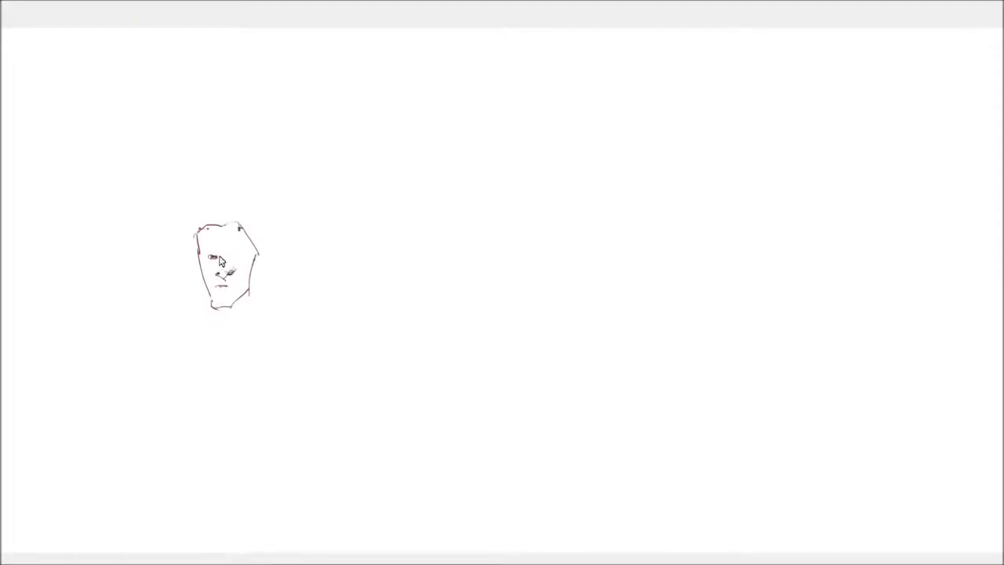
Step: Add hair, jaw, neck and collar lines around the first face
{"action": "left_click_drag", "start_coordinate": [201, 228], "coordinate": [249, 210]}
{"action": "left_click_drag", "start_coordinate": [252, 218], "coordinate": [291, 267]}
{"action": "mouse_move", "coordinate": [209, 313]}
{"action": "left_mouse_down"}
{"action": "mouse_move", "coordinate": [210, 337]}
{"action": "mouse_move", "coordinate": [191, 359]}
{"action": "left_mouse_up"}
{"action": "left_click_drag", "start_coordinate": [170, 259], "coordinate": [167, 329]}
{"action": "left_click_drag", "start_coordinate": [188, 226], "coordinate": [177, 265]}
{"action": "left_click_drag", "start_coordinate": [236, 298], "coordinate": [235, 323]}
{"action": "left_click_drag", "start_coordinate": [208, 333], "coordinate": [240, 321]}
Step: Sketch the lower hair, shoulders, collar button, left arm and shirt sides and hem
{"action": "left_click_drag", "start_coordinate": [280, 284], "coordinate": [279, 317]}
{"action": "mouse_move", "coordinate": [254, 323]}
{"action": "left_mouse_down"}
{"action": "mouse_move", "coordinate": [258, 345]}
{"action": "mouse_move", "coordinate": [302, 325]}
{"action": "mouse_move", "coordinate": [305, 357]}
{"action": "left_mouse_up"}
{"action": "left_click_drag", "start_coordinate": [218, 353], "coordinate": [224, 354]}
{"action": "mouse_move", "coordinate": [174, 333]}
{"action": "left_mouse_down"}
{"action": "mouse_move", "coordinate": [182, 388]}
{"action": "mouse_move", "coordinate": [166, 435]}
{"action": "left_mouse_up"}
{"action": "mouse_move", "coordinate": [182, 388]}
{"action": "left_mouse_down"}
{"action": "mouse_move", "coordinate": [173, 465]}
{"action": "mouse_move", "coordinate": [260, 449]}
{"action": "left_mouse_up"}
{"action": "left_click_drag", "start_coordinate": [239, 345], "coordinate": [255, 446]}
{"action": "left_click_drag", "start_coordinate": [273, 353], "coordinate": [259, 484]}
Step: Draw the right hand and both legs down to the feet
{"action": "mouse_move", "coordinate": [212, 463]}
{"action": "left_mouse_down"}
{"action": "mouse_move", "coordinate": [227, 488]}
{"action": "mouse_move", "coordinate": [203, 501]}
{"action": "left_mouse_up"}
{"action": "left_click_drag", "start_coordinate": [182, 466], "coordinate": [177, 514]}
{"action": "left_click_drag", "start_coordinate": [206, 492], "coordinate": [210, 514]}
{"action": "left_click_drag", "start_coordinate": [235, 471], "coordinate": [248, 514]}
{"action": "mouse_move", "coordinate": [229, 512]}
{"action": "left_mouse_down"}
{"action": "mouse_move", "coordinate": [233, 541]}
{"action": "mouse_move", "coordinate": [251, 537]}
{"action": "left_mouse_up"}
{"action": "left_click_drag", "start_coordinate": [175, 512], "coordinate": [197, 541]}
{"action": "left_click_drag", "start_coordinate": [219, 541], "coordinate": [256, 533]}
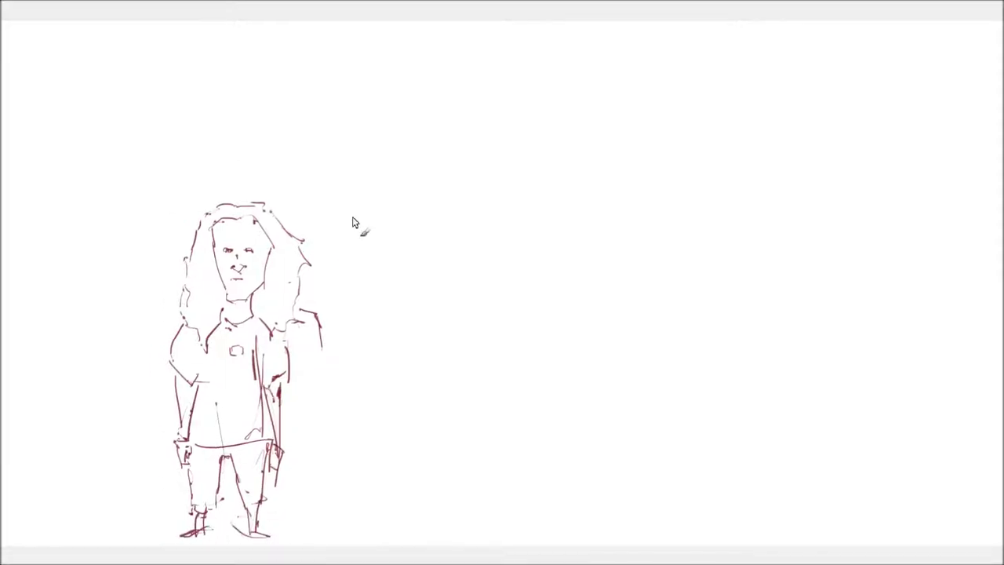
Step: Outline a second head in profile beside the first figure
{"action": "left_click_drag", "start_coordinate": [362, 139], "coordinate": [424, 122]}
{"action": "left_click_drag", "start_coordinate": [425, 123], "coordinate": [434, 168]}
{"action": "left_click_drag", "start_coordinate": [392, 132], "coordinate": [400, 179]}
{"action": "left_click_drag", "start_coordinate": [362, 154], "coordinate": [384, 184]}
Step: Add the second head's face details, neck, hair, back and arm
{"action": "left_click_drag", "start_coordinate": [362, 190], "coordinate": [368, 274]}
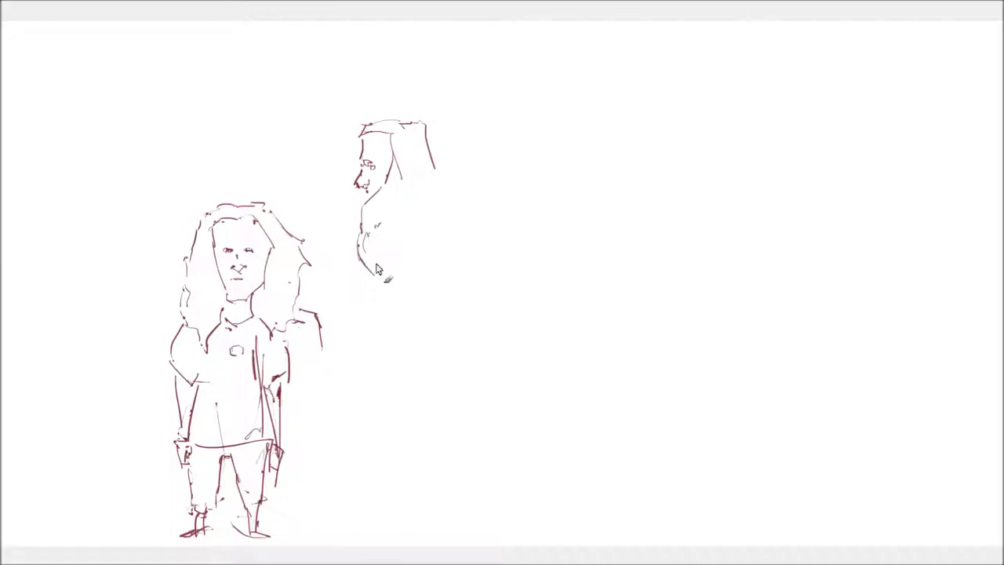
{"action": "left_click_drag", "start_coordinate": [370, 235], "coordinate": [375, 249]}
{"action": "left_click_drag", "start_coordinate": [373, 259], "coordinate": [387, 261]}
{"action": "left_click_drag", "start_coordinate": [402, 190], "coordinate": [406, 256]}
{"action": "mouse_move", "coordinate": [436, 163]}
{"action": "left_mouse_down"}
{"action": "mouse_move", "coordinate": [470, 236]}
{"action": "mouse_move", "coordinate": [464, 329]}
{"action": "left_mouse_up"}
{"action": "mouse_move", "coordinate": [453, 284]}
{"action": "left_mouse_down"}
{"action": "mouse_move", "coordinate": [470, 352]}
{"action": "mouse_move", "coordinate": [390, 341]}
{"action": "left_mouse_up"}
Step: Draw the second figure's hands, shirt hem, hips, legs and feet
{"action": "mouse_move", "coordinate": [408, 267]}
{"action": "left_mouse_down"}
{"action": "mouse_move", "coordinate": [397, 345]}
{"action": "mouse_move", "coordinate": [377, 361]}
{"action": "mouse_move", "coordinate": [375, 392]}
{"action": "mouse_move", "coordinate": [392, 381]}
{"action": "left_mouse_up"}
{"action": "mouse_move", "coordinate": [469, 330]}
{"action": "left_mouse_down"}
{"action": "mouse_move", "coordinate": [473, 340]}
{"action": "mouse_move", "coordinate": [409, 413]}
{"action": "left_mouse_up"}
{"action": "mouse_move", "coordinate": [384, 375]}
{"action": "left_mouse_down"}
{"action": "mouse_move", "coordinate": [390, 419]}
{"action": "mouse_move", "coordinate": [406, 421]}
{"action": "left_mouse_up"}
{"action": "left_click_drag", "start_coordinate": [411, 367], "coordinate": [380, 486]}
{"action": "mouse_move", "coordinate": [410, 423]}
{"action": "left_mouse_down"}
{"action": "mouse_move", "coordinate": [398, 487]}
{"action": "mouse_move", "coordinate": [412, 479]}
{"action": "mouse_move", "coordinate": [373, 521]}
{"action": "mouse_move", "coordinate": [409, 501]}
{"action": "mouse_move", "coordinate": [400, 506]}
{"action": "mouse_move", "coordinate": [436, 425]}
{"action": "left_mouse_up"}
{"action": "mouse_move", "coordinate": [419, 378]}
{"action": "left_mouse_down"}
{"action": "mouse_move", "coordinate": [429, 414]}
{"action": "mouse_move", "coordinate": [447, 408]}
{"action": "mouse_move", "coordinate": [450, 485]}
{"action": "left_mouse_up"}
{"action": "mouse_move", "coordinate": [432, 439]}
{"action": "left_mouse_down"}
{"action": "mouse_move", "coordinate": [436, 502]}
{"action": "mouse_move", "coordinate": [444, 485]}
{"action": "left_mouse_up"}
Step: Refine the second figure's back and torso, and start a small face to its right
{"action": "left_click_drag", "start_coordinate": [398, 320], "coordinate": [424, 315]}
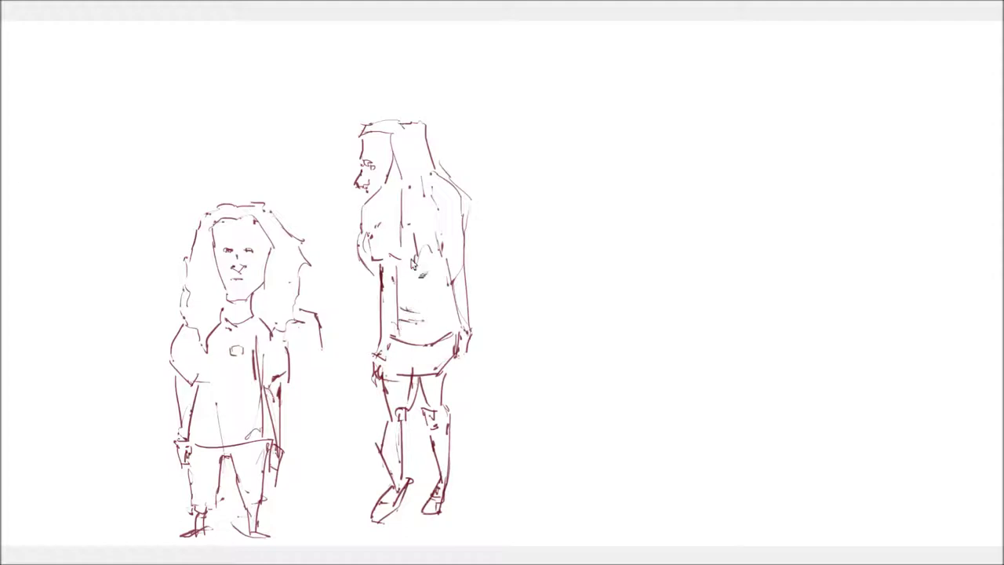
{"action": "left_click_drag", "start_coordinate": [455, 188], "coordinate": [468, 259]}
{"action": "left_click_drag", "start_coordinate": [406, 270], "coordinate": [433, 274]}
{"action": "mouse_move", "coordinate": [400, 312]}
{"action": "left_mouse_down"}
{"action": "mouse_move", "coordinate": [414, 302]}
{"action": "mouse_move", "coordinate": [397, 360]}
{"action": "left_mouse_up"}
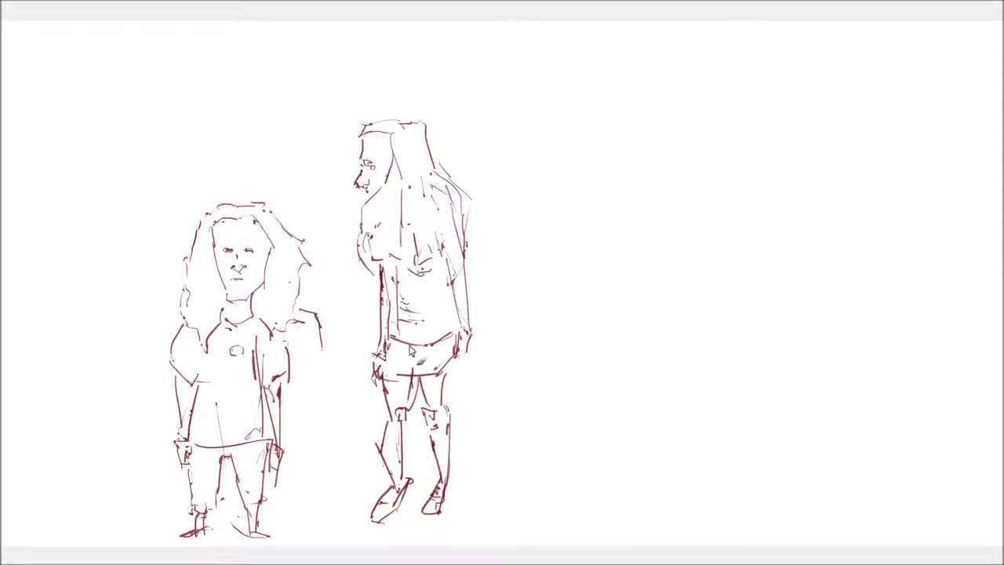
{"action": "mouse_move", "coordinate": [562, 178]}
{"action": "left_mouse_down"}
{"action": "mouse_move", "coordinate": [541, 190]}
{"action": "mouse_move", "coordinate": [566, 216]}
{"action": "mouse_move", "coordinate": [563, 235]}
{"action": "mouse_move", "coordinate": [580, 227]}
{"action": "mouse_move", "coordinate": [524, 149]}
{"action": "mouse_move", "coordinate": [533, 165]}
{"action": "left_mouse_up"}
Step: Sketch the large head's features, mouth, chin, crown and right-side hair
{"action": "left_click_drag", "start_coordinate": [594, 192], "coordinate": [641, 213]}
{"action": "mouse_move", "coordinate": [575, 237]}
{"action": "left_mouse_down"}
{"action": "mouse_move", "coordinate": [560, 255]}
{"action": "mouse_move", "coordinate": [611, 249]}
{"action": "mouse_move", "coordinate": [591, 287]}
{"action": "left_mouse_up"}
{"action": "mouse_move", "coordinate": [569, 117]}
{"action": "left_mouse_down"}
{"action": "mouse_move", "coordinate": [642, 198]}
{"action": "mouse_move", "coordinate": [541, 114]}
{"action": "left_mouse_up"}
{"action": "mouse_move", "coordinate": [562, 78]}
{"action": "left_mouse_down"}
{"action": "mouse_move", "coordinate": [539, 114]}
{"action": "mouse_move", "coordinate": [620, 89]}
{"action": "left_mouse_up"}
{"action": "left_click_drag", "start_coordinate": [621, 103], "coordinate": [682, 207]}
{"action": "mouse_move", "coordinate": [647, 255]}
{"action": "left_mouse_down"}
{"action": "mouse_move", "coordinate": [633, 287]}
{"action": "mouse_move", "coordinate": [641, 270]}
{"action": "left_mouse_up"}
Step: Draw the jaw, ear, neck, shoulders and long hair falling past them
{"action": "left_click_drag", "start_coordinate": [605, 298], "coordinate": [627, 341]}
{"action": "left_click_drag", "start_coordinate": [661, 229], "coordinate": [603, 421]}
{"action": "left_click_drag", "start_coordinate": [671, 354], "coordinate": [627, 436]}
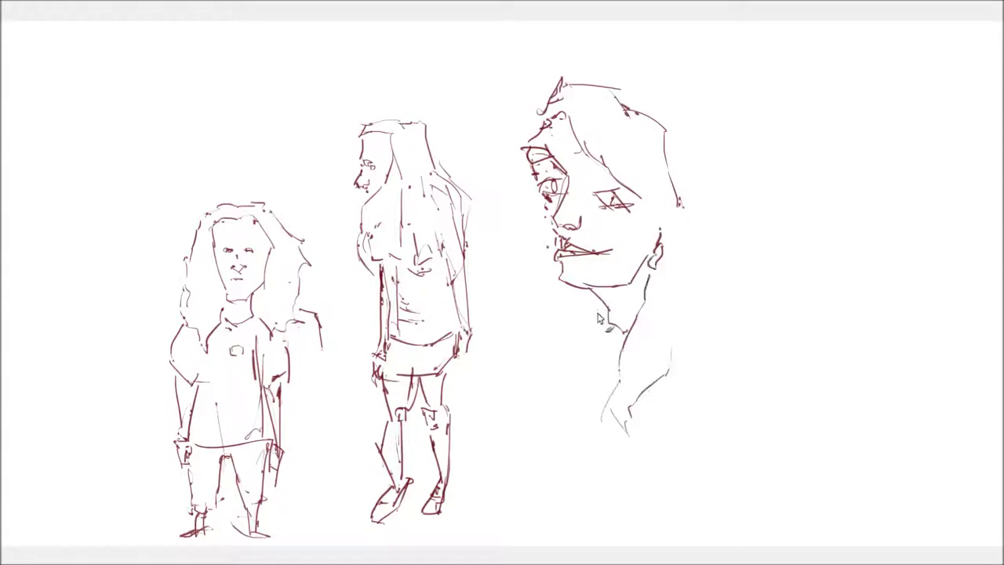
{"action": "left_click_drag", "start_coordinate": [603, 312], "coordinate": [577, 367]}
{"action": "left_click_drag", "start_coordinate": [579, 287], "coordinate": [567, 329]}
{"action": "left_click_drag", "start_coordinate": [697, 290], "coordinate": [703, 413]}
{"action": "left_click_drag", "start_coordinate": [668, 171], "coordinate": [705, 270]}
{"action": "left_click_drag", "start_coordinate": [727, 367], "coordinate": [738, 411]}
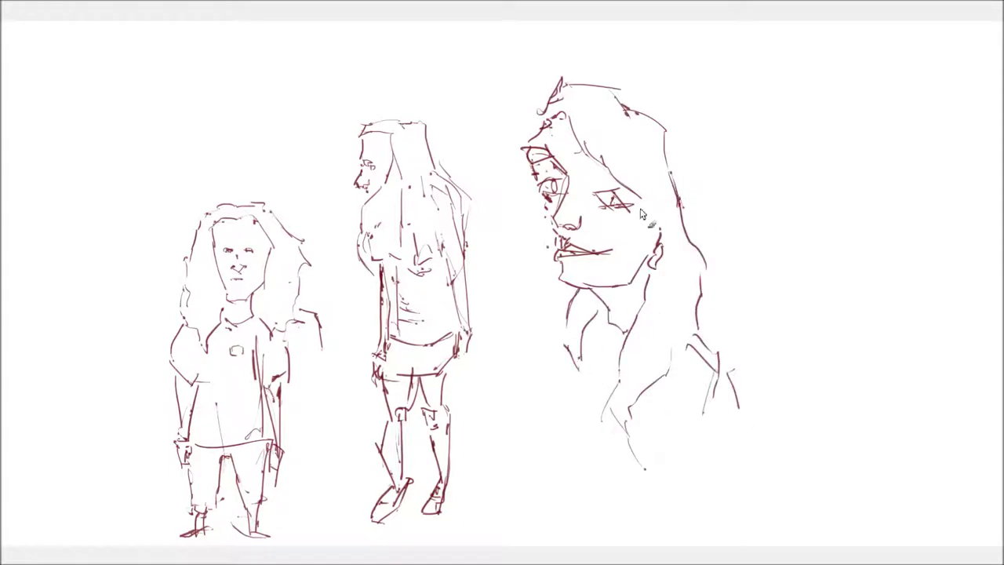
{"action": "left_click_drag", "start_coordinate": [642, 228], "coordinate": [638, 260]}
Step: Start a small head at top right with eyes, nose and mouth
{"action": "left_click_drag", "start_coordinate": [826, 84], "coordinate": [856, 69]}
{"action": "mouse_move", "coordinate": [856, 74]}
{"action": "left_mouse_down"}
{"action": "mouse_move", "coordinate": [855, 122]}
{"action": "mouse_move", "coordinate": [833, 116]}
{"action": "mouse_move", "coordinate": [812, 130]}
{"action": "mouse_move", "coordinate": [846, 137]}
{"action": "left_mouse_up"}
{"action": "mouse_move", "coordinate": [842, 96]}
{"action": "left_mouse_down"}
{"action": "mouse_move", "coordinate": [850, 141]}
{"action": "mouse_move", "coordinate": [840, 160]}
{"action": "mouse_move", "coordinate": [862, 133]}
{"action": "left_mouse_up"}
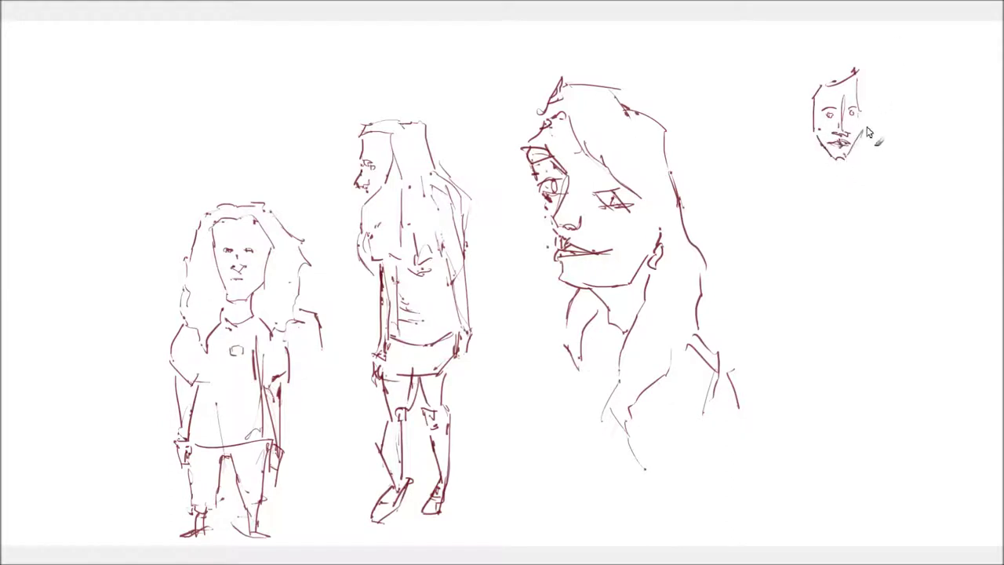
Step: Add hair, chin and neck to the small face and sketch a raised arm
{"action": "mouse_move", "coordinate": [809, 84]}
{"action": "left_mouse_down"}
{"action": "mouse_move", "coordinate": [860, 66]}
{"action": "mouse_move", "coordinate": [879, 105]}
{"action": "mouse_move", "coordinate": [875, 157]}
{"action": "mouse_move", "coordinate": [837, 201]}
{"action": "left_mouse_up"}
{"action": "left_click_drag", "start_coordinate": [807, 156], "coordinate": [820, 196]}
{"action": "left_click_drag", "start_coordinate": [803, 88], "coordinate": [799, 146]}
{"action": "left_click_drag", "start_coordinate": [834, 189], "coordinate": [827, 235]}
{"action": "mouse_move", "coordinate": [872, 134]}
{"action": "left_mouse_down"}
{"action": "mouse_move", "coordinate": [875, 201]}
{"action": "mouse_move", "coordinate": [859, 227]}
{"action": "left_mouse_up"}
{"action": "mouse_move", "coordinate": [911, 149]}
{"action": "left_mouse_down"}
{"action": "mouse_move", "coordinate": [894, 191]}
{"action": "mouse_move", "coordinate": [911, 147]}
{"action": "mouse_move", "coordinate": [910, 160]}
{"action": "mouse_move", "coordinate": [889, 133]}
{"action": "left_mouse_up"}
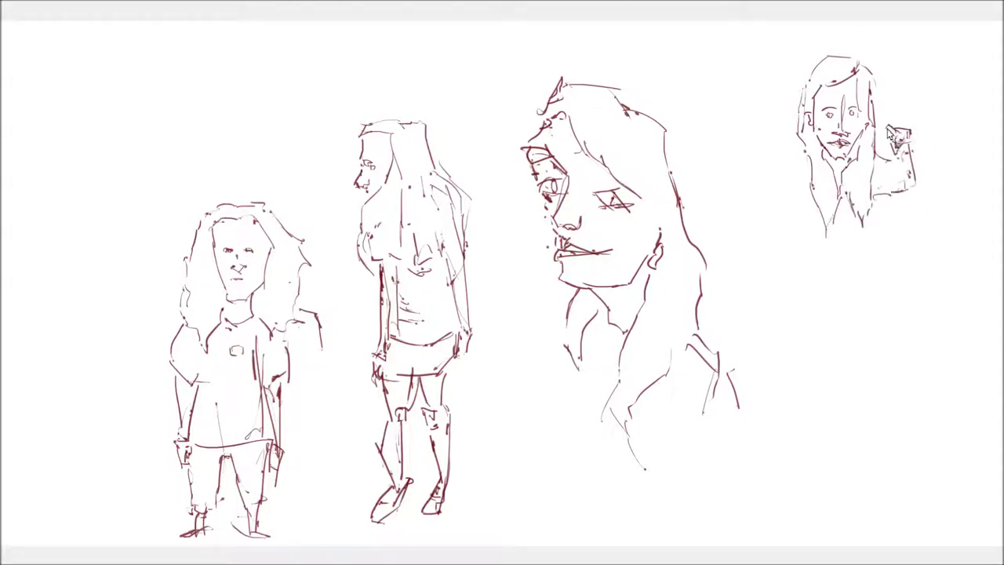
Step: Draw the figure's hands, lowered arm, torso, waist, hips and upper legs
{"action": "mouse_move", "coordinate": [807, 164]}
{"action": "left_mouse_down"}
{"action": "mouse_move", "coordinate": [792, 192]}
{"action": "mouse_move", "coordinate": [796, 210]}
{"action": "mouse_move", "coordinate": [776, 203]}
{"action": "mouse_move", "coordinate": [808, 295]}
{"action": "left_mouse_up"}
{"action": "mouse_move", "coordinate": [812, 248]}
{"action": "left_mouse_down"}
{"action": "mouse_move", "coordinate": [784, 305]}
{"action": "mouse_move", "coordinate": [792, 319]}
{"action": "left_mouse_up"}
{"action": "left_click_drag", "start_coordinate": [810, 280], "coordinate": [835, 300]}
{"action": "left_click_drag", "start_coordinate": [878, 226], "coordinate": [869, 264]}
{"action": "mouse_move", "coordinate": [806, 267]}
{"action": "left_mouse_down"}
{"action": "mouse_move", "coordinate": [860, 259]}
{"action": "mouse_move", "coordinate": [850, 287]}
{"action": "mouse_move", "coordinate": [811, 286]}
{"action": "mouse_move", "coordinate": [816, 321]}
{"action": "left_mouse_up"}
{"action": "left_click_drag", "start_coordinate": [812, 315], "coordinate": [873, 310]}
{"action": "mouse_move", "coordinate": [875, 276]}
{"action": "left_mouse_down"}
{"action": "mouse_move", "coordinate": [873, 308]}
{"action": "mouse_move", "coordinate": [837, 361]}
{"action": "left_mouse_up"}
Step: Add knees, lower legs and boots, plus a vertical line beside the raised arm
{"action": "left_click_drag", "start_coordinate": [816, 314], "coordinate": [829, 391]}
{"action": "mouse_move", "coordinate": [839, 351]}
{"action": "left_mouse_down"}
{"action": "mouse_move", "coordinate": [845, 392]}
{"action": "mouse_move", "coordinate": [813, 411]}
{"action": "left_mouse_up"}
{"action": "mouse_move", "coordinate": [829, 383]}
{"action": "left_mouse_down"}
{"action": "mouse_move", "coordinate": [841, 397]}
{"action": "mouse_move", "coordinate": [840, 444]}
{"action": "left_mouse_up"}
{"action": "left_click_drag", "start_coordinate": [822, 407], "coordinate": [826, 434]}
{"action": "mouse_move", "coordinate": [863, 321]}
{"action": "left_mouse_down"}
{"action": "mouse_move", "coordinate": [865, 369]}
{"action": "mouse_move", "coordinate": [859, 363]}
{"action": "left_mouse_up"}
{"action": "left_click_drag", "start_coordinate": [856, 379], "coordinate": [845, 422]}
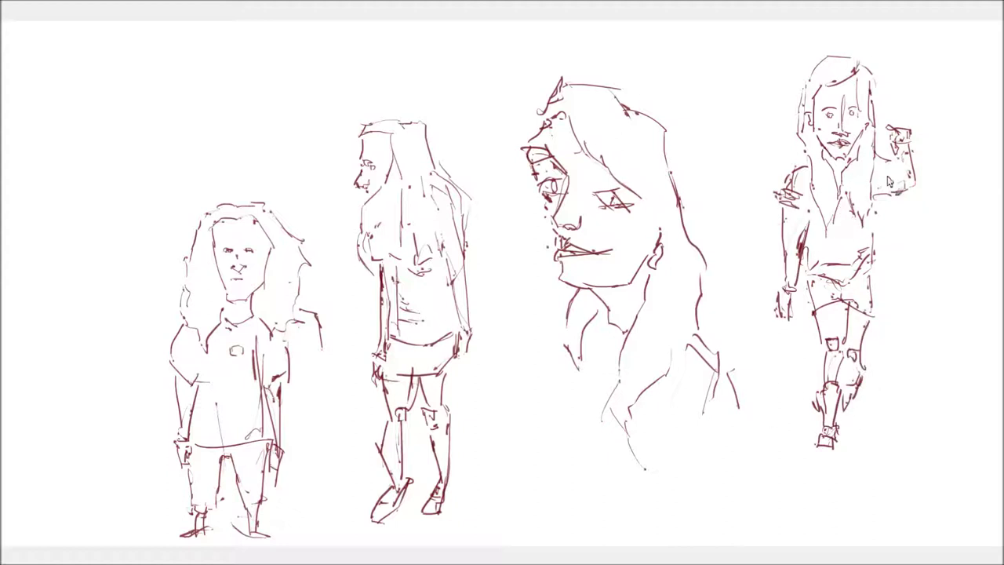
{"action": "left_click_drag", "start_coordinate": [911, 157], "coordinate": [914, 67]}
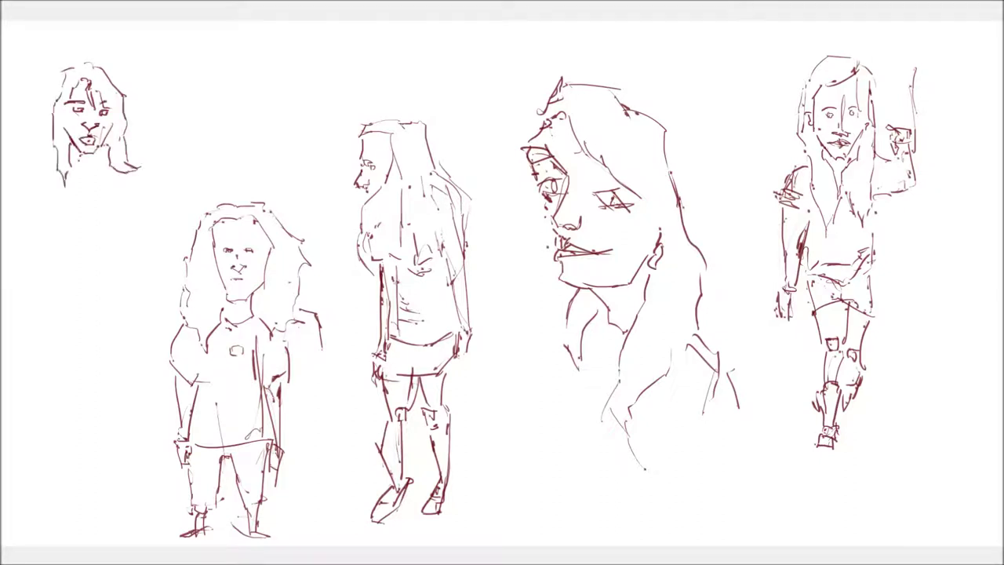
Step: Draw the top-left figure's shoulders, torso, both legs to the feet, and an arm resting on the hip
{"action": "left_click_drag", "start_coordinate": [147, 174], "coordinate": [169, 195]}
{"action": "left_click_drag", "start_coordinate": [134, 190], "coordinate": [179, 228]}
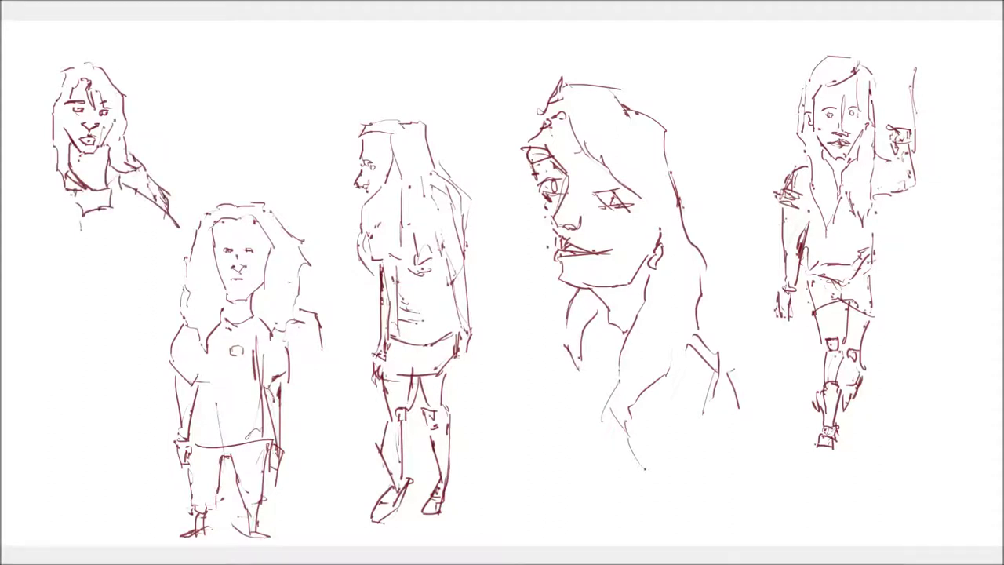
{"action": "left_click_drag", "start_coordinate": [71, 199], "coordinate": [60, 292]}
{"action": "left_click_drag", "start_coordinate": [72, 240], "coordinate": [59, 313]}
{"action": "mouse_move", "coordinate": [102, 271]}
{"action": "left_mouse_down"}
{"action": "mouse_move", "coordinate": [77, 336]}
{"action": "mouse_move", "coordinate": [90, 400]}
{"action": "left_mouse_up"}
{"action": "left_click_drag", "start_coordinate": [77, 341], "coordinate": [90, 345]}
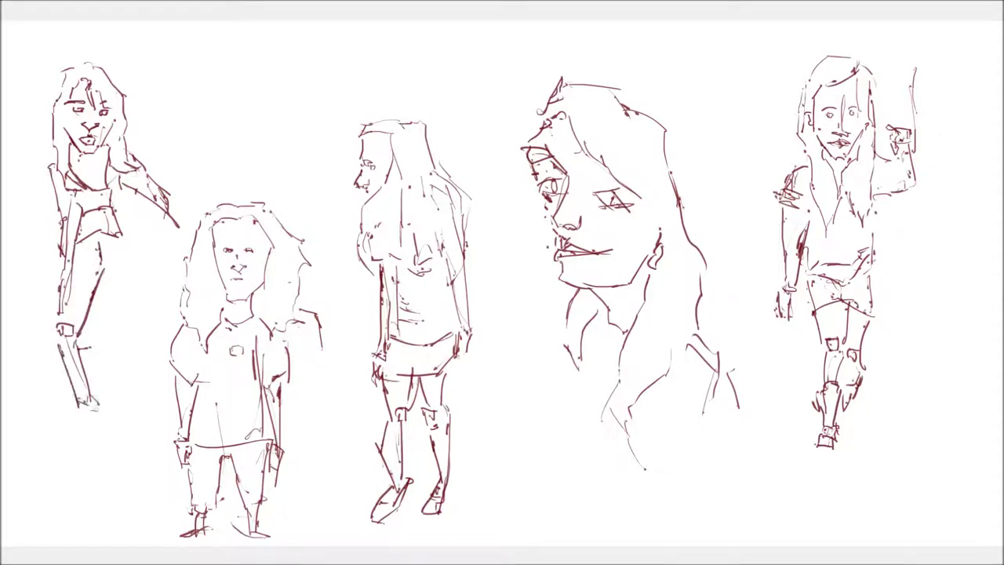
{"action": "left_click_drag", "start_coordinate": [102, 254], "coordinate": [130, 320]}
{"action": "left_click_drag", "start_coordinate": [167, 207], "coordinate": [135, 263]}
{"action": "left_click_drag", "start_coordinate": [126, 317], "coordinate": [123, 385]}
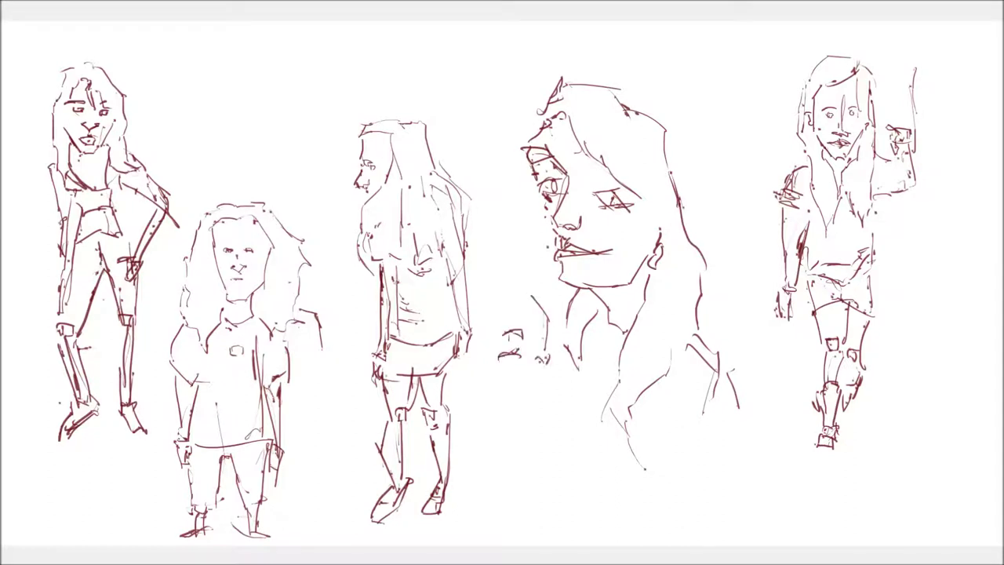
Step: Sketch the crouching figure's arm, fingers and back between the middle figures
{"action": "left_click_drag", "start_coordinate": [522, 394], "coordinate": [500, 452]}
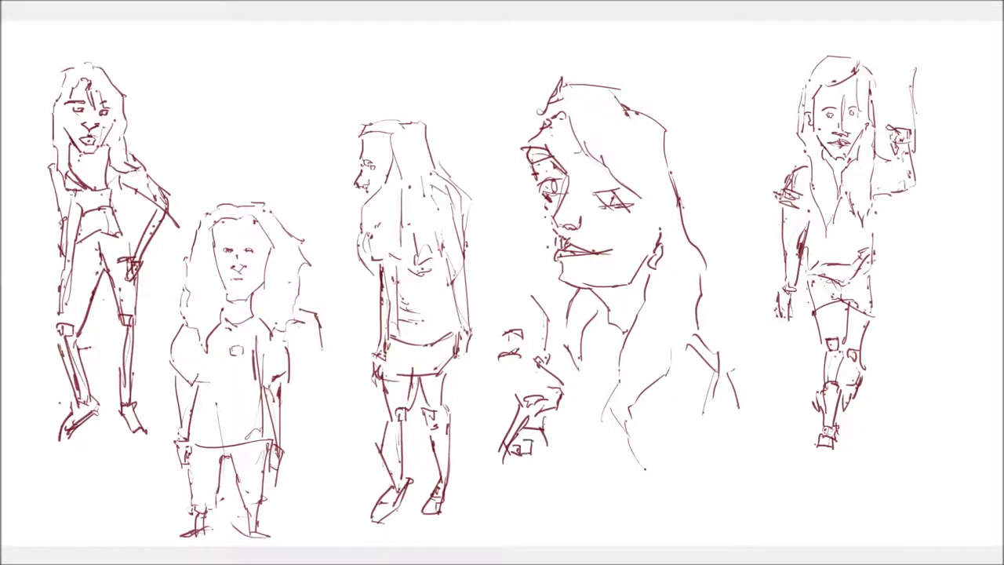
{"action": "left_click_drag", "start_coordinate": [513, 488], "coordinate": [520, 524]}
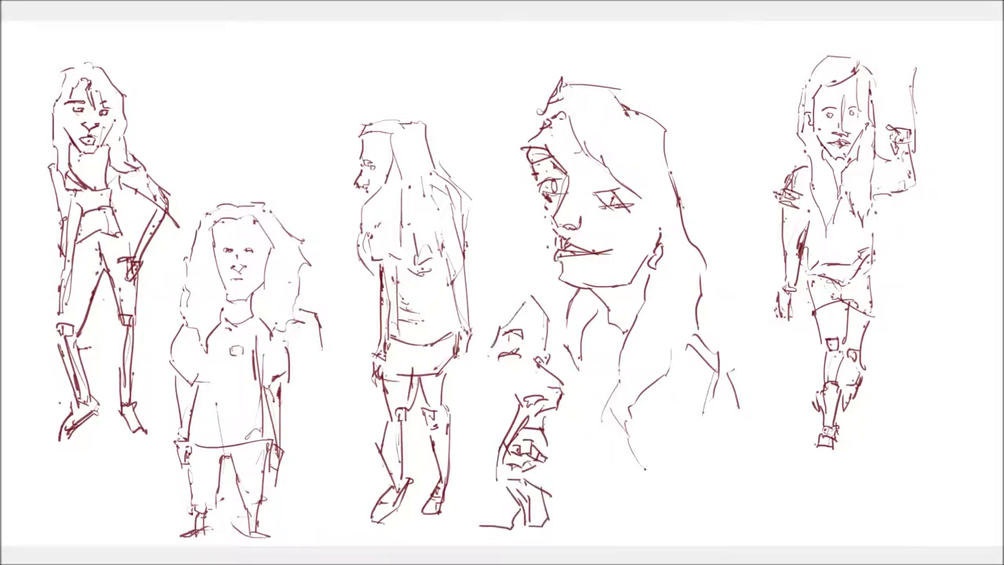
{"action": "left_click_drag", "start_coordinate": [470, 513], "coordinate": [482, 348]}
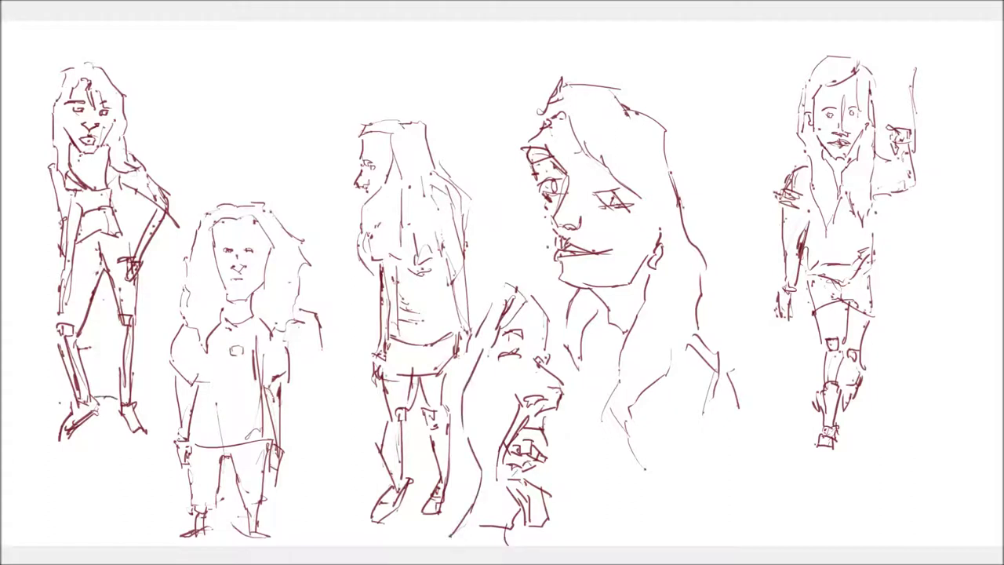
Step: Sketch ground and a rock under the left figure, and a wall line with ground at right
{"action": "mouse_move", "coordinate": [221, 530]}
{"action": "left_mouse_down"}
{"action": "mouse_move", "coordinate": [341, 524]}
{"action": "mouse_move", "coordinate": [391, 534]}
{"action": "left_mouse_up"}
{"action": "left_click_drag", "start_coordinate": [125, 531], "coordinate": [105, 542]}
{"action": "left_click_drag", "start_coordinate": [157, 404], "coordinate": [43, 445]}
{"action": "left_click_drag", "start_coordinate": [62, 449], "coordinate": [98, 495]}
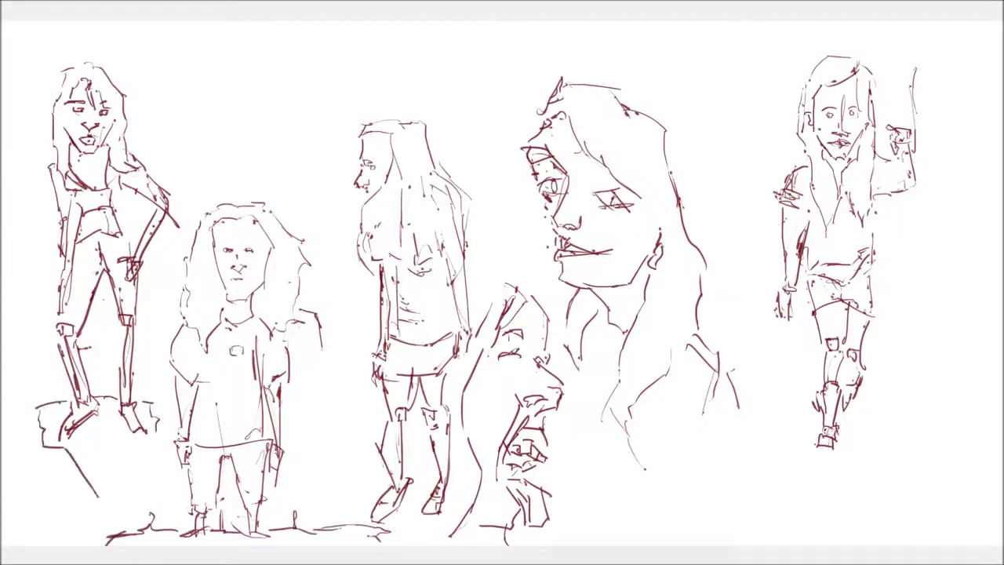
{"action": "left_click_drag", "start_coordinate": [871, 348], "coordinate": [955, 355]}
{"action": "left_click_drag", "start_coordinate": [925, 45], "coordinate": [945, 346]}
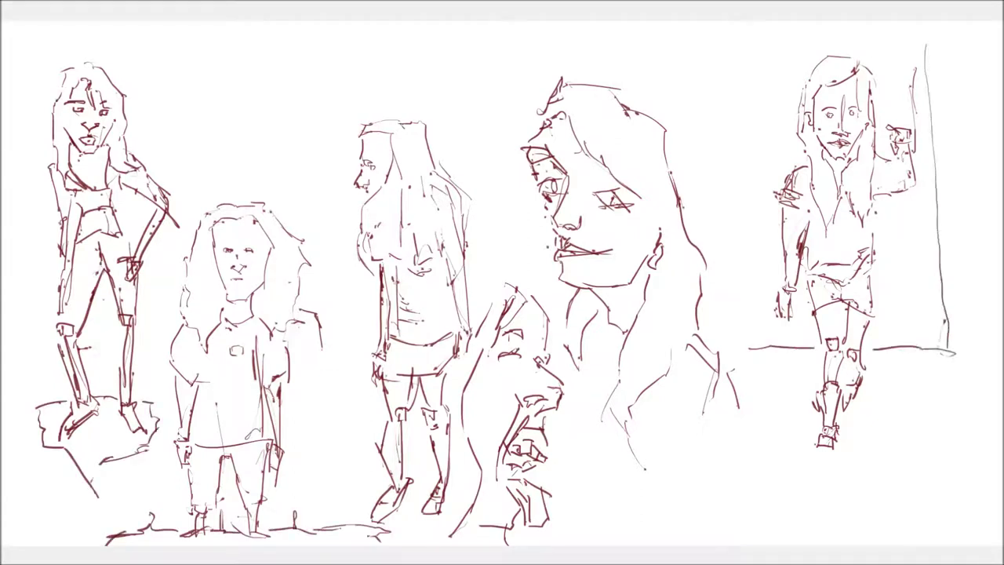
Step: Draw the horizon line across the scene
{"action": "left_click_drag", "start_coordinate": [302, 239], "coordinate": [350, 237]}
{"action": "left_click_drag", "start_coordinate": [31, 248], "coordinate": [186, 244]}
{"action": "left_click_drag", "start_coordinate": [144, 393], "coordinate": [174, 390]}
{"action": "left_click_drag", "start_coordinate": [34, 389], "coordinate": [64, 386]}
Step: Sketch a hatched mound under the right figure and begin grey shading on the large face
{"action": "left_click_drag", "start_coordinate": [847, 443], "coordinate": [882, 513]}
{"action": "mouse_move", "coordinate": [819, 451]}
{"action": "left_mouse_down"}
{"action": "mouse_move", "coordinate": [788, 486]}
{"action": "mouse_move", "coordinate": [796, 490]}
{"action": "left_mouse_up"}
{"action": "left_click_drag", "start_coordinate": [807, 430], "coordinate": [733, 435]}
{"action": "left_click_drag", "start_coordinate": [796, 357], "coordinate": [741, 368]}
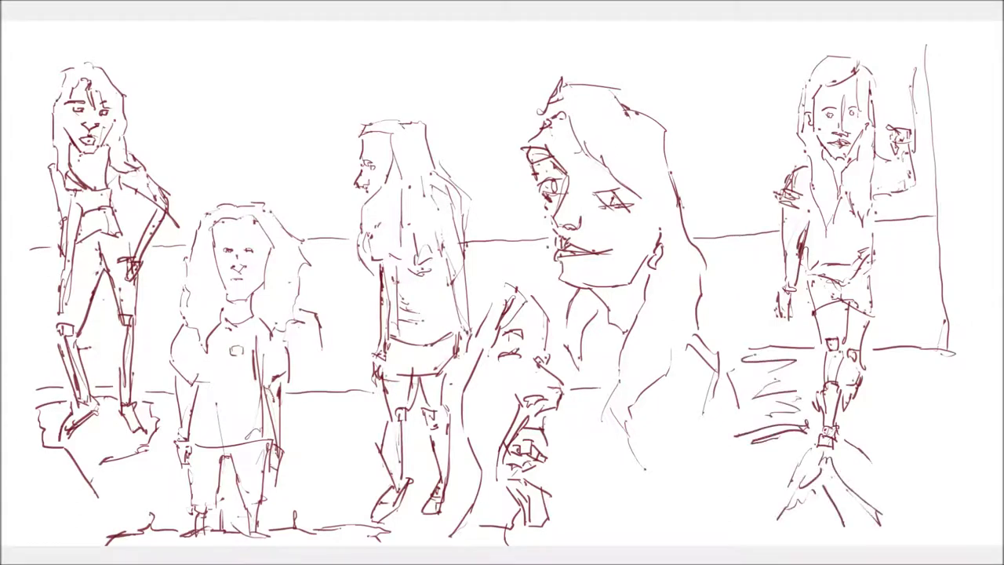
{"action": "left_click_drag", "start_coordinate": [549, 114], "coordinate": [580, 192]}
{"action": "left_click_drag", "start_coordinate": [573, 149], "coordinate": [659, 211]}
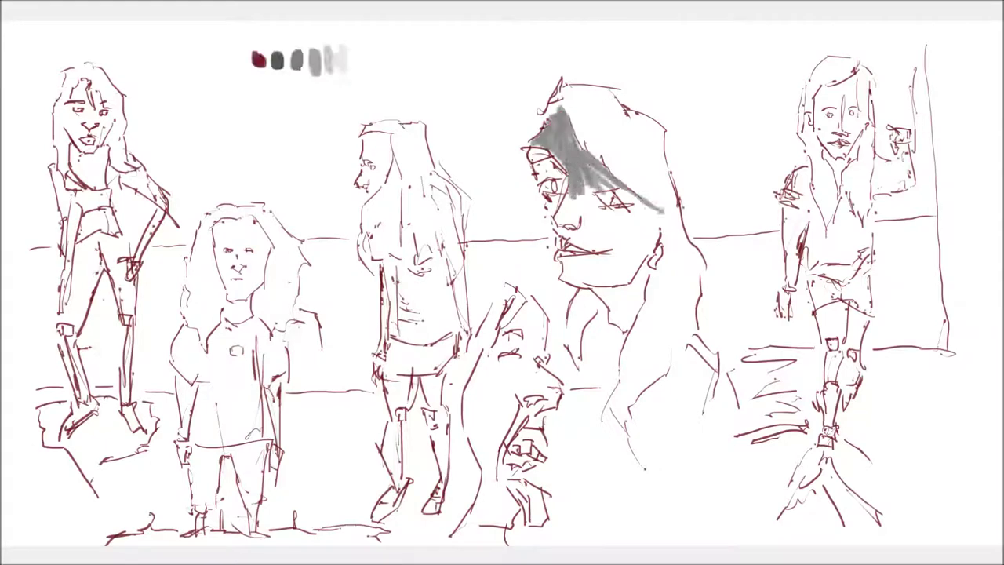
Step: Paint grey over the large central face, down the neck, with a darker mouth area
{"action": "left_click_drag", "start_coordinate": [604, 188], "coordinate": [647, 255]}
{"action": "left_click_drag", "start_coordinate": [635, 200], "coordinate": [654, 262]}
{"action": "left_click_drag", "start_coordinate": [581, 188], "coordinate": [600, 243]}
{"action": "left_click_drag", "start_coordinate": [549, 193], "coordinate": [600, 247]}
{"action": "left_click_drag", "start_coordinate": [533, 157], "coordinate": [571, 223]}
{"action": "left_click_drag", "start_coordinate": [633, 220], "coordinate": [565, 278]}
{"action": "mouse_move", "coordinate": [600, 235]}
{"action": "left_mouse_down"}
{"action": "mouse_move", "coordinate": [581, 291]}
{"action": "mouse_move", "coordinate": [600, 314]}
{"action": "left_mouse_up"}
{"action": "left_click_drag", "start_coordinate": [639, 258], "coordinate": [623, 333]}
{"action": "mouse_move", "coordinate": [647, 231]}
{"action": "left_mouse_down"}
{"action": "mouse_move", "coordinate": [631, 322]}
{"action": "mouse_move", "coordinate": [649, 265]}
{"action": "left_mouse_up"}
{"action": "left_click_drag", "start_coordinate": [557, 226], "coordinate": [568, 246]}
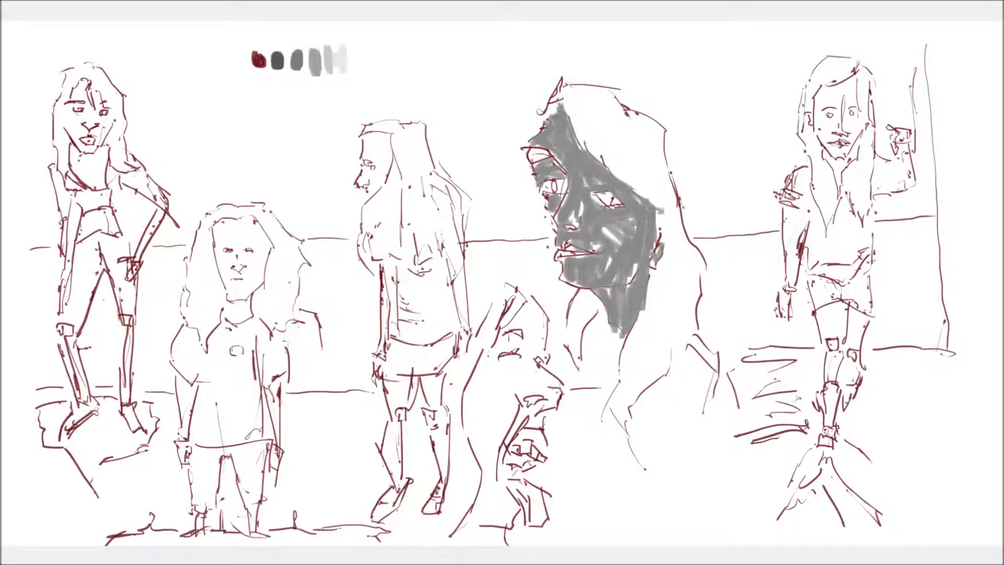
Step: Shade the standing figure's face and the crouching figure's head, face and hand grey
{"action": "mouse_move", "coordinate": [365, 137]}
{"action": "left_mouse_down"}
{"action": "mouse_move", "coordinate": [389, 168]}
{"action": "mouse_move", "coordinate": [360, 182]}
{"action": "mouse_move", "coordinate": [380, 196]}
{"action": "left_mouse_up"}
{"action": "mouse_move", "coordinate": [541, 302]}
{"action": "left_mouse_down"}
{"action": "mouse_move", "coordinate": [517, 345]}
{"action": "mouse_move", "coordinate": [490, 354]}
{"action": "left_mouse_up"}
{"action": "left_click_drag", "start_coordinate": [553, 357], "coordinate": [494, 400]}
{"action": "left_click_drag", "start_coordinate": [510, 362], "coordinate": [471, 467]}
{"action": "mouse_move", "coordinate": [549, 386]}
{"action": "left_mouse_down"}
{"action": "mouse_move", "coordinate": [498, 455]}
{"action": "mouse_move", "coordinate": [478, 514]}
{"action": "left_mouse_up"}
{"action": "left_click_drag", "start_coordinate": [513, 463], "coordinate": [475, 524]}
{"action": "mouse_move", "coordinate": [851, 79]}
{"action": "left_mouse_down"}
{"action": "mouse_move", "coordinate": [820, 106]}
{"action": "mouse_move", "coordinate": [839, 131]}
{"action": "mouse_move", "coordinate": [824, 153]}
{"action": "left_mouse_up"}
Step: Shade the right figure's raised hand, thigh and leg grey
{"action": "left_click_drag", "start_coordinate": [907, 126], "coordinate": [889, 141]}
{"action": "mouse_move", "coordinate": [789, 291]}
{"action": "left_mouse_down"}
{"action": "mouse_move", "coordinate": [781, 316]}
{"action": "mouse_move", "coordinate": [830, 339]}
{"action": "left_mouse_up"}
{"action": "left_click_drag", "start_coordinate": [845, 304], "coordinate": [828, 428]}
{"action": "left_click_drag", "start_coordinate": [859, 305], "coordinate": [853, 359]}
{"action": "left_click_drag", "start_coordinate": [855, 353], "coordinate": [847, 406]}
Step: Paint grey over the front figure's face, arms and hands
{"action": "mouse_move", "coordinate": [213, 221]}
{"action": "left_mouse_down"}
{"action": "mouse_move", "coordinate": [227, 264]}
{"action": "mouse_move", "coordinate": [252, 264]}
{"action": "mouse_move", "coordinate": [262, 251]}
{"action": "mouse_move", "coordinate": [231, 292]}
{"action": "mouse_move", "coordinate": [230, 322]}
{"action": "left_mouse_up"}
{"action": "left_click_drag", "start_coordinate": [274, 380], "coordinate": [276, 440]}
{"action": "left_click_drag", "start_coordinate": [188, 368], "coordinate": [181, 473]}
{"action": "left_click_drag", "start_coordinate": [273, 447], "coordinate": [275, 470]}
Step: Shade the top-left figure's face, arm and side, and the side-view figure's legs grey
{"action": "mouse_move", "coordinate": [77, 84]}
{"action": "left_mouse_down"}
{"action": "mouse_move", "coordinate": [100, 123]}
{"action": "mouse_move", "coordinate": [66, 122]}
{"action": "mouse_move", "coordinate": [80, 142]}
{"action": "mouse_move", "coordinate": [108, 144]}
{"action": "mouse_move", "coordinate": [165, 205]}
{"action": "mouse_move", "coordinate": [140, 262]}
{"action": "left_mouse_up"}
{"action": "left_click_drag", "start_coordinate": [118, 258], "coordinate": [134, 276]}
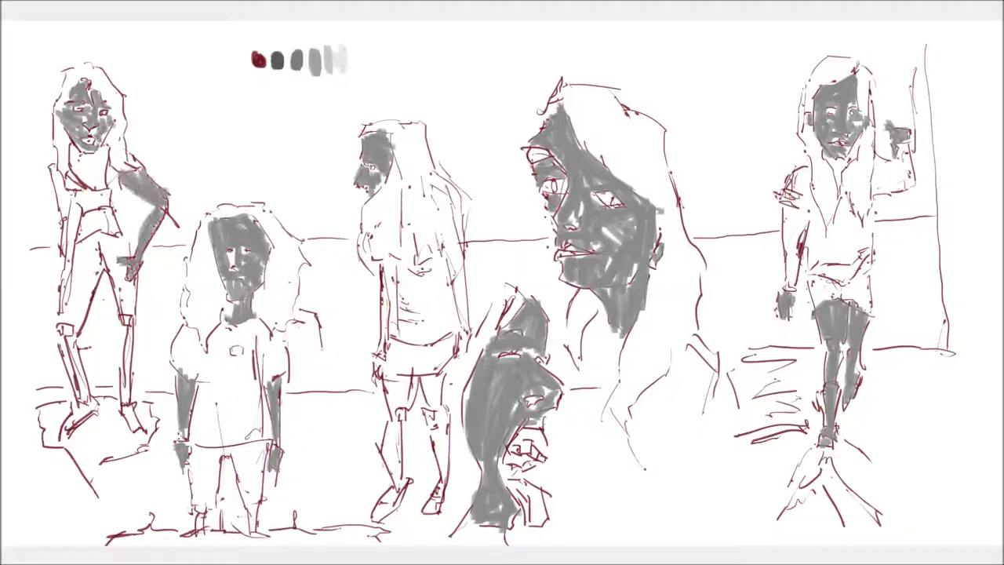
{"action": "left_click_drag", "start_coordinate": [56, 171], "coordinate": [64, 270]}
{"action": "mouse_move", "coordinate": [389, 375]}
{"action": "left_mouse_down"}
{"action": "mouse_move", "coordinate": [403, 409]}
{"action": "mouse_move", "coordinate": [398, 480]}
{"action": "left_mouse_up"}
{"action": "left_click_drag", "start_coordinate": [424, 373], "coordinate": [439, 423]}
{"action": "left_click_drag", "start_coordinate": [444, 403], "coordinate": [441, 480]}
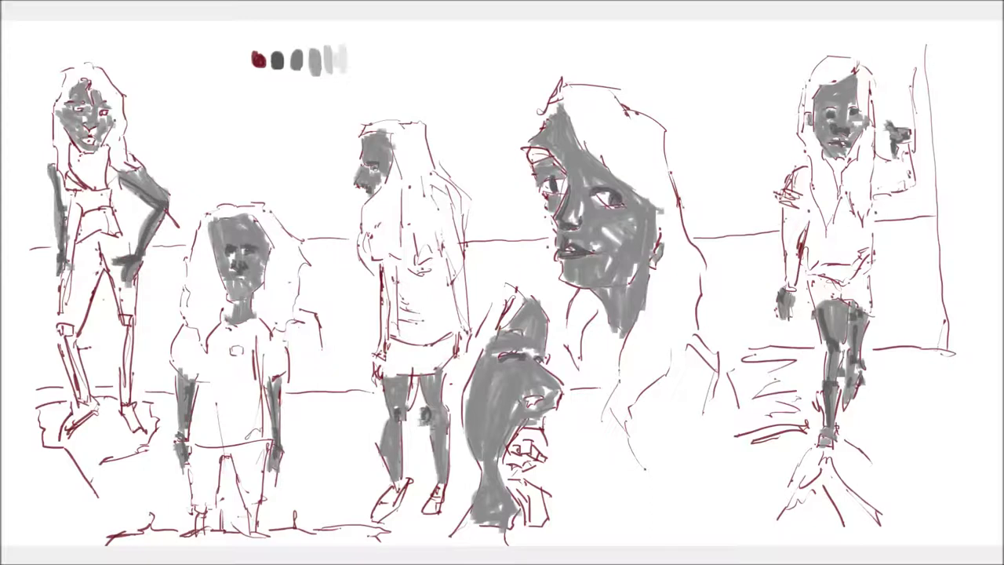
Step: Paint long black hair down the side-view figure
{"action": "left_click_drag", "start_coordinate": [396, 138], "coordinate": [362, 263]}
{"action": "left_click_drag", "start_coordinate": [397, 126], "coordinate": [393, 166]}
{"action": "left_click_drag", "start_coordinate": [397, 127], "coordinate": [467, 216]}
{"action": "left_click_drag", "start_coordinate": [408, 147], "coordinate": [470, 244]}
{"action": "mouse_move", "coordinate": [414, 177]}
{"action": "left_mouse_down"}
{"action": "mouse_move", "coordinate": [440, 227]}
{"action": "mouse_move", "coordinate": [447, 298]}
{"action": "left_mouse_up"}
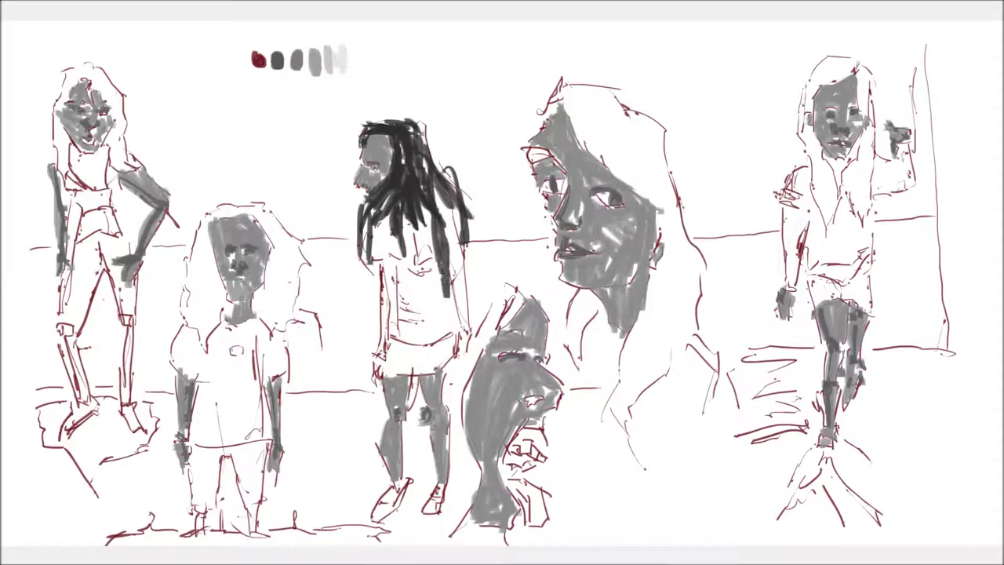
Step: Start the front figure's black hair and blacken its left side
{"action": "left_click_drag", "start_coordinate": [467, 264], "coordinate": [463, 349]}
{"action": "left_click_drag", "start_coordinate": [384, 262], "coordinate": [373, 372]}
{"action": "left_click_drag", "start_coordinate": [223, 226], "coordinate": [203, 345]}
{"action": "left_click_drag", "start_coordinate": [219, 302], "coordinate": [201, 362]}
{"action": "left_click_drag", "start_coordinate": [201, 261], "coordinate": [188, 336]}
{"action": "left_click_drag", "start_coordinate": [195, 246], "coordinate": [183, 320]}
{"action": "left_click_drag", "start_coordinate": [210, 229], "coordinate": [194, 306]}
{"action": "left_click_drag", "start_coordinate": [208, 247], "coordinate": [201, 315]}
Step: Cover the top and right of the front figure's hair with black strands
{"action": "left_click_drag", "start_coordinate": [200, 229], "coordinate": [271, 245]}
{"action": "mouse_move", "coordinate": [250, 210]}
{"action": "left_mouse_down"}
{"action": "mouse_move", "coordinate": [303, 272]}
{"action": "mouse_move", "coordinate": [255, 320]}
{"action": "left_mouse_up"}
{"action": "left_click_drag", "start_coordinate": [274, 236], "coordinate": [320, 337]}
{"action": "left_click_drag", "start_coordinate": [289, 286], "coordinate": [261, 326]}
{"action": "left_click_drag", "start_coordinate": [269, 298], "coordinate": [256, 340]}
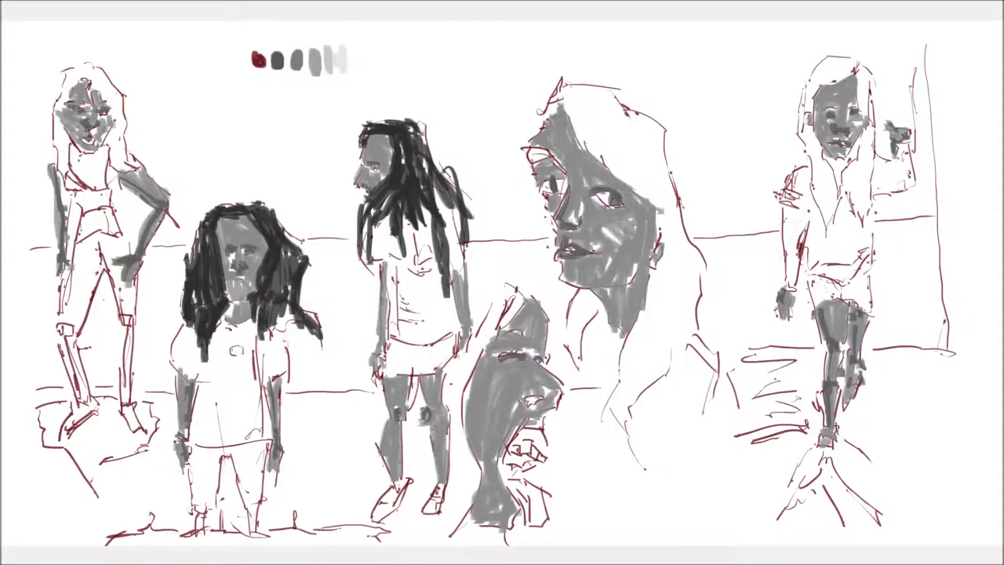
Step: Paint the top-left figure's hair black, top and left side
{"action": "left_click_drag", "start_coordinate": [110, 137], "coordinate": [138, 178]}
{"action": "left_click_drag", "start_coordinate": [97, 77], "coordinate": [124, 155]}
{"action": "left_click_drag", "start_coordinate": [100, 69], "coordinate": [123, 110]}
{"action": "mouse_move", "coordinate": [94, 72]}
{"action": "left_mouse_down"}
{"action": "mouse_move", "coordinate": [89, 108]}
{"action": "mouse_move", "coordinate": [58, 164]}
{"action": "left_mouse_up"}
{"action": "left_click_drag", "start_coordinate": [72, 102], "coordinate": [54, 187]}
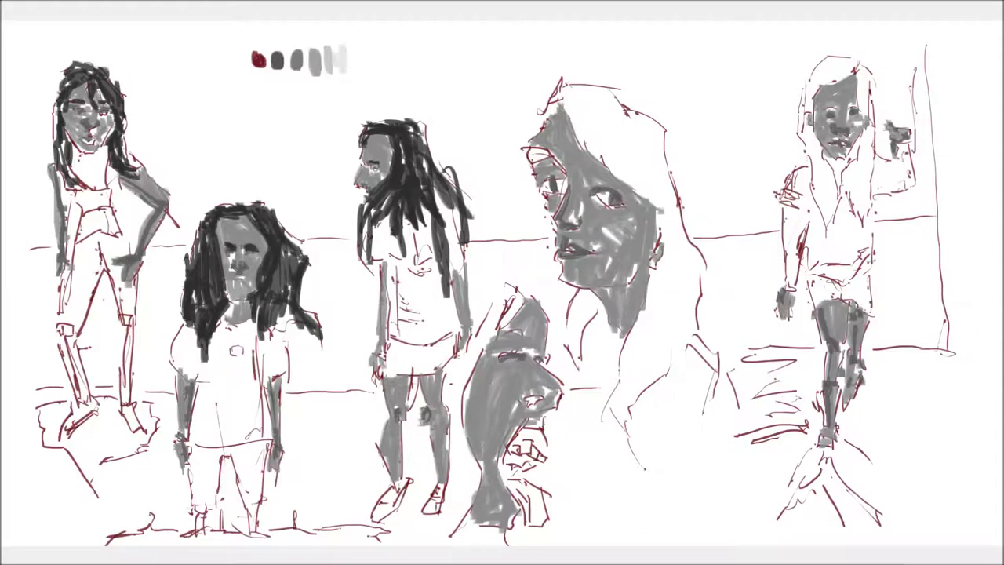
Step: Paint black hair over the top and down the side of the right figure
{"action": "left_click_drag", "start_coordinate": [863, 63], "coordinate": [858, 164]}
{"action": "left_click_drag", "start_coordinate": [869, 119], "coordinate": [857, 213]}
{"action": "left_click_drag", "start_coordinate": [816, 94], "coordinate": [858, 67]}
{"action": "left_click_drag", "start_coordinate": [821, 85], "coordinate": [859, 60]}
{"action": "left_click_drag", "start_coordinate": [803, 110], "coordinate": [829, 194]}
{"action": "mouse_move", "coordinate": [815, 133]}
{"action": "left_mouse_down"}
{"action": "mouse_move", "coordinate": [832, 223]}
{"action": "mouse_move", "coordinate": [807, 209]}
{"action": "left_mouse_up"}
Step: Fill the central head's hair with black
{"action": "left_click_drag", "start_coordinate": [565, 93], "coordinate": [627, 177]}
{"action": "left_click_drag", "start_coordinate": [596, 110], "coordinate": [667, 220]}
{"action": "left_click_drag", "start_coordinate": [627, 125], "coordinate": [676, 278]}
{"action": "mouse_move", "coordinate": [580, 87]}
{"action": "left_mouse_down"}
{"action": "mouse_move", "coordinate": [672, 166]}
{"action": "mouse_move", "coordinate": [619, 132]}
{"action": "left_mouse_up"}
{"action": "mouse_move", "coordinate": [659, 196]}
{"action": "left_mouse_down"}
{"action": "mouse_move", "coordinate": [668, 258]}
{"action": "mouse_move", "coordinate": [647, 368]}
{"action": "left_mouse_up"}
{"action": "mouse_move", "coordinate": [597, 302]}
{"action": "left_mouse_down"}
{"action": "mouse_move", "coordinate": [576, 345]}
{"action": "mouse_move", "coordinate": [576, 392]}
{"action": "mouse_move", "coordinate": [580, 333]}
{"action": "left_mouse_up"}
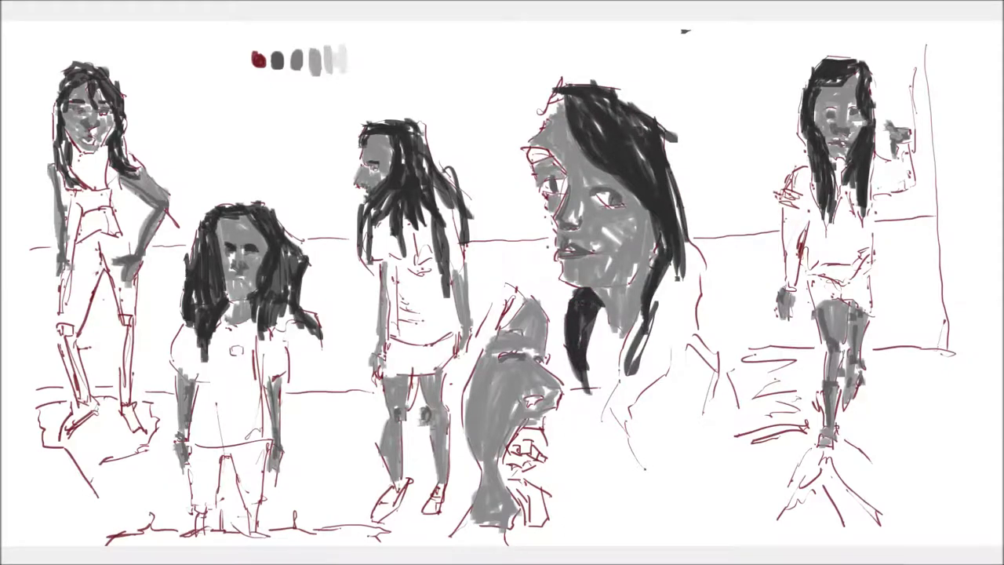
Step: Add long black strands around the central face below the chin, and darken lips and jawline
{"action": "left_click_drag", "start_coordinate": [682, 231], "coordinate": [709, 376]}
{"action": "left_click_drag", "start_coordinate": [690, 267], "coordinate": [741, 415]}
{"action": "left_click_drag", "start_coordinate": [674, 224], "coordinate": [686, 388]}
{"action": "left_click_drag", "start_coordinate": [658, 243], "coordinate": [651, 380]}
{"action": "left_click_drag", "start_coordinate": [670, 263], "coordinate": [639, 368]}
{"action": "left_click_drag", "start_coordinate": [662, 294], "coordinate": [627, 392]}
{"action": "left_click_drag", "start_coordinate": [654, 357], "coordinate": [639, 462]}
{"action": "left_click_drag", "start_coordinate": [635, 341], "coordinate": [623, 443]}
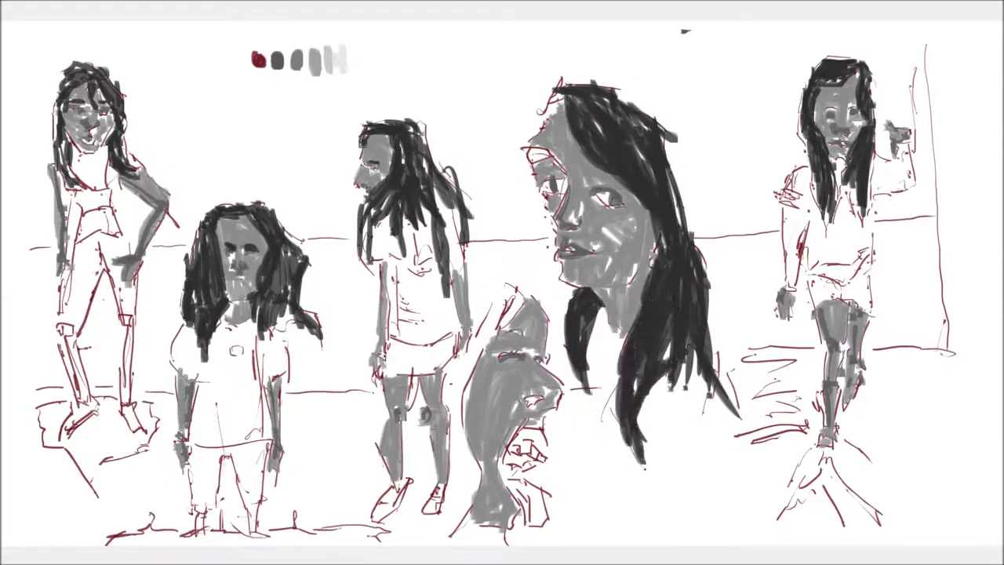
{"action": "left_click_drag", "start_coordinate": [560, 248], "coordinate": [598, 252]}
{"action": "left_click_drag", "start_coordinate": [582, 284], "coordinate": [651, 255]}
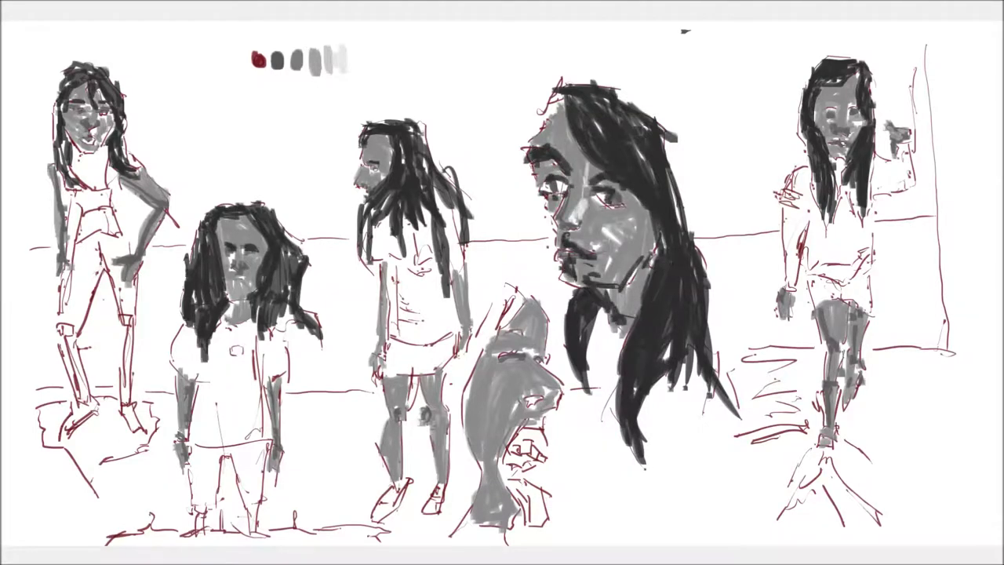
Step: Add light grey highlights to the big face's cheek, nose, forehead and jaw
{"action": "left_click_drag", "start_coordinate": [588, 196], "coordinate": [635, 262]}
{"action": "left_click_drag", "start_coordinate": [615, 204], "coordinate": [639, 286]}
{"action": "left_click_drag", "start_coordinate": [580, 259], "coordinate": [616, 278]}
{"action": "left_click_drag", "start_coordinate": [541, 110], "coordinate": [558, 206]}
{"action": "left_click_drag", "start_coordinate": [553, 133], "coordinate": [605, 172]}
{"action": "left_click_drag", "start_coordinate": [639, 196], "coordinate": [655, 259]}
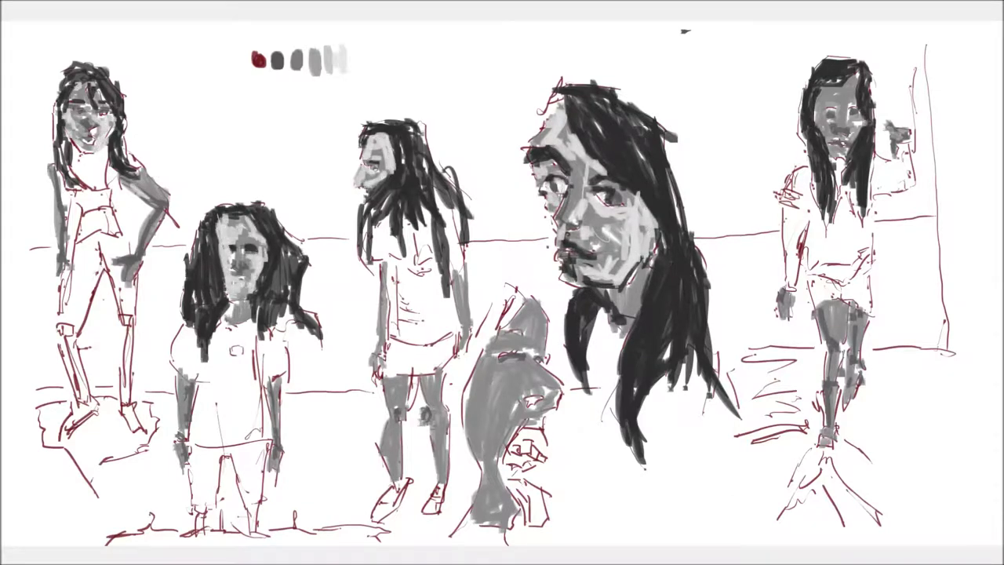
Step: Brighten the right figure's face and the big face's chin and neck with light grey
{"action": "left_click_drag", "start_coordinate": [821, 91], "coordinate": [838, 157]}
{"action": "left_click_drag", "start_coordinate": [852, 85], "coordinate": [857, 148]}
{"action": "left_click_drag", "start_coordinate": [894, 129], "coordinate": [900, 150]}
{"action": "left_click_drag", "start_coordinate": [613, 286], "coordinate": [639, 325]}
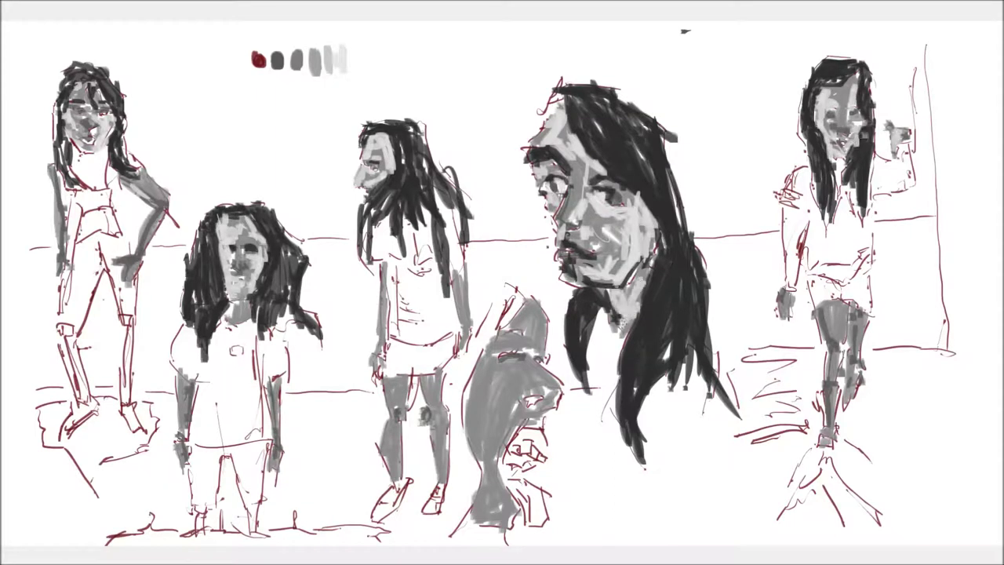
Step: Darken the crouching figure with dark grey strokes and give it long dark hair
{"action": "left_click_drag", "start_coordinate": [541, 302], "coordinate": [521, 353]}
{"action": "left_click_drag", "start_coordinate": [517, 287], "coordinate": [467, 404]}
{"action": "left_click_drag", "start_coordinate": [486, 310], "coordinate": [447, 470]}
{"action": "left_click_drag", "start_coordinate": [470, 337], "coordinate": [529, 291]}
{"action": "left_click_drag", "start_coordinate": [541, 290], "coordinate": [549, 361]}
{"action": "mouse_move", "coordinate": [542, 318]}
{"action": "left_mouse_down"}
{"action": "mouse_move", "coordinate": [480, 263]}
{"action": "mouse_move", "coordinate": [458, 466]}
{"action": "left_mouse_up"}
{"action": "left_click_drag", "start_coordinate": [479, 430], "coordinate": [445, 541]}
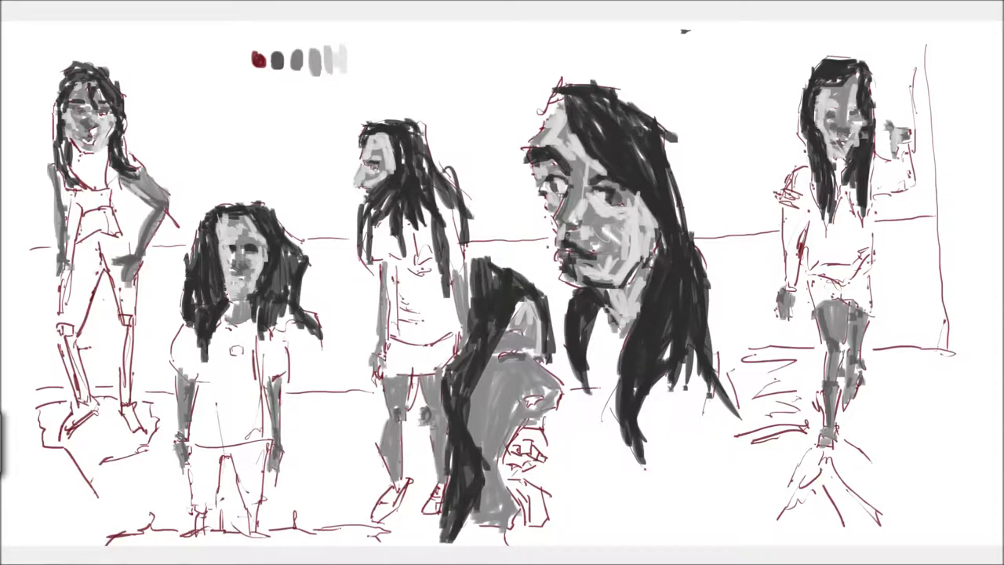
{"action": "left_click", "coordinate": [899, 557]}
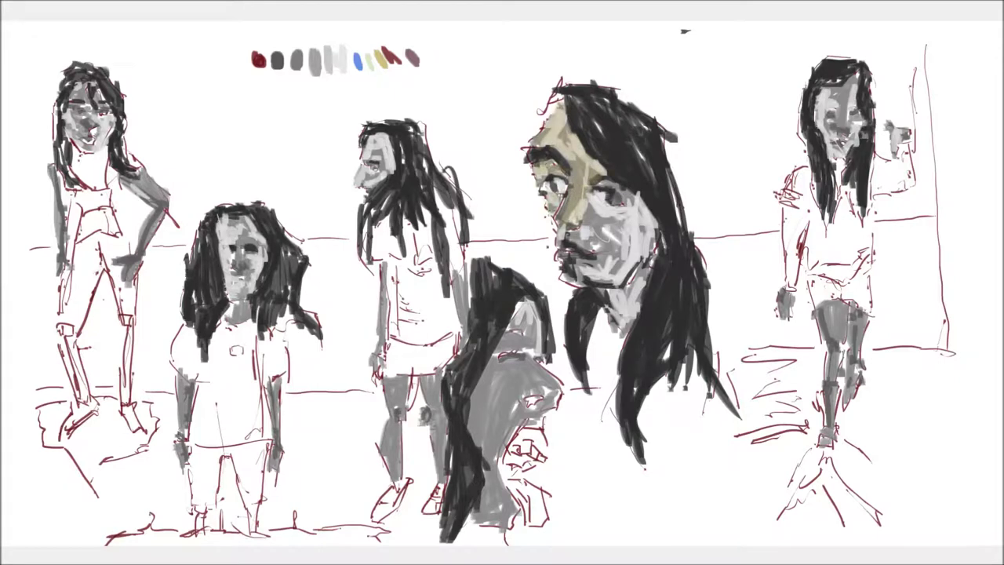
Step: Paint tan skin over the faces, necks, arms and legs of the figures
{"action": "mouse_move", "coordinate": [565, 243]}
{"action": "left_mouse_down"}
{"action": "mouse_move", "coordinate": [596, 196]}
{"action": "mouse_move", "coordinate": [643, 235]}
{"action": "mouse_move", "coordinate": [588, 274]}
{"action": "left_mouse_up"}
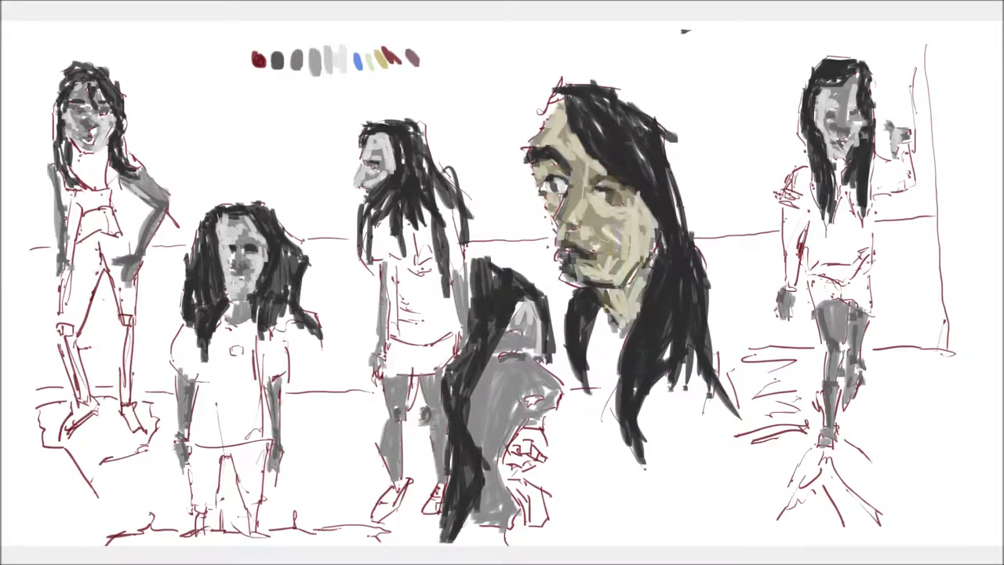
{"action": "left_click_drag", "start_coordinate": [229, 224], "coordinate": [234, 265]}
{"action": "left_click_drag", "start_coordinate": [231, 270], "coordinate": [239, 297]}
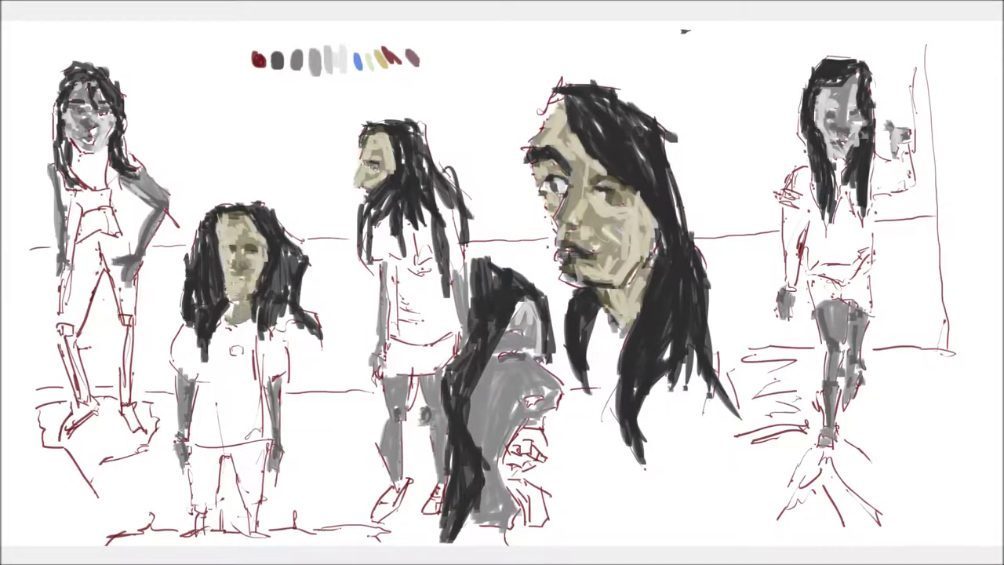
{"action": "mouse_move", "coordinate": [156, 173]}
{"action": "left_mouse_down"}
{"action": "mouse_move", "coordinate": [130, 210]}
{"action": "mouse_move", "coordinate": [125, 263]}
{"action": "left_mouse_up"}
{"action": "left_click_drag", "start_coordinate": [56, 179], "coordinate": [59, 266]}
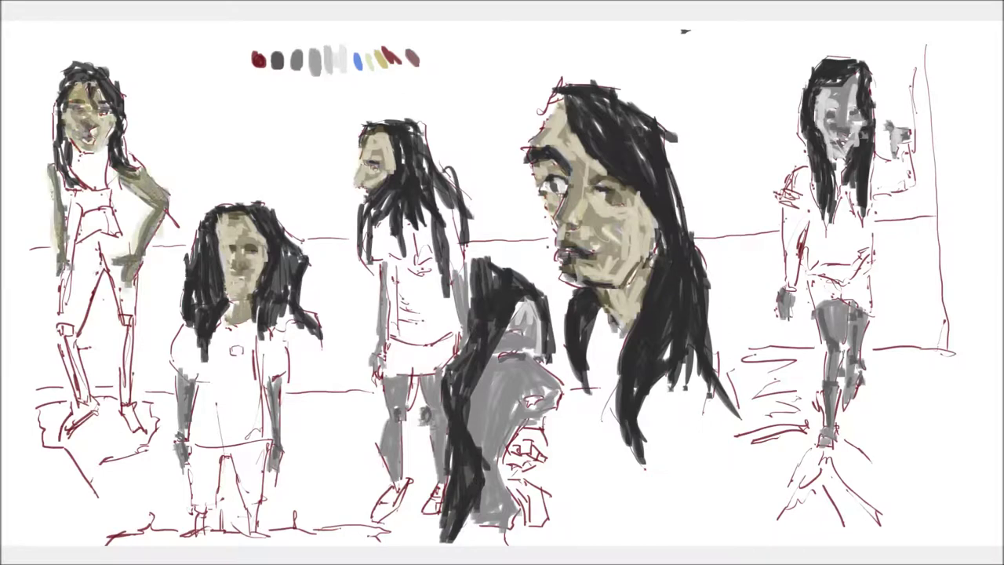
{"action": "left_click_drag", "start_coordinate": [827, 310], "coordinate": [833, 424]}
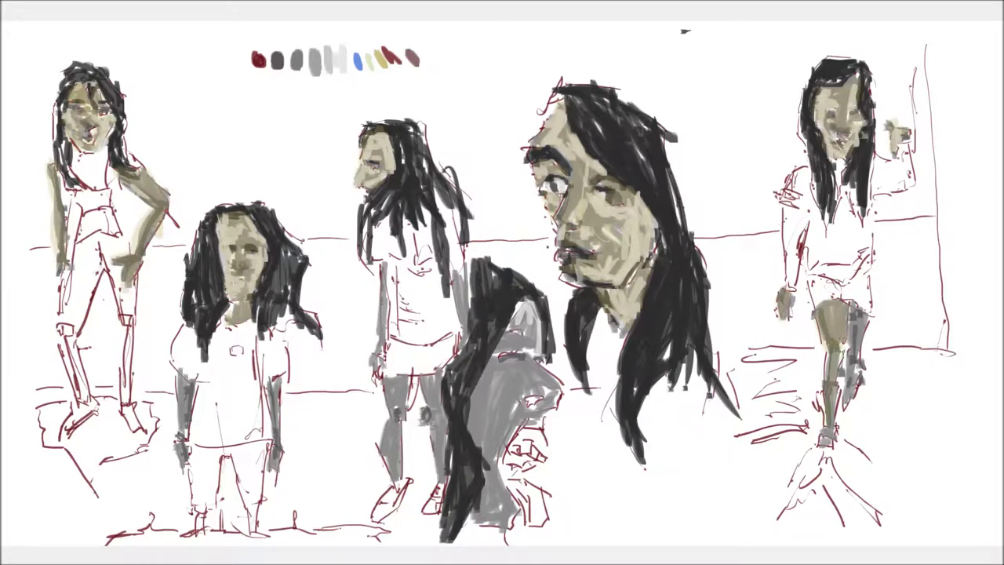
{"action": "left_click_drag", "start_coordinate": [502, 306], "coordinate": [532, 398]}
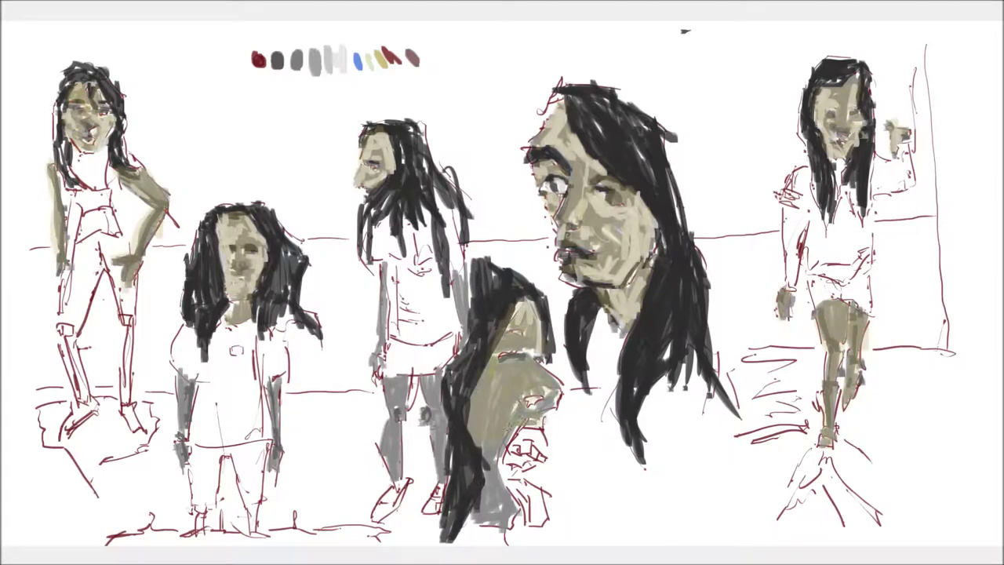
{"action": "left_click_drag", "start_coordinate": [379, 259], "coordinate": [376, 337]}
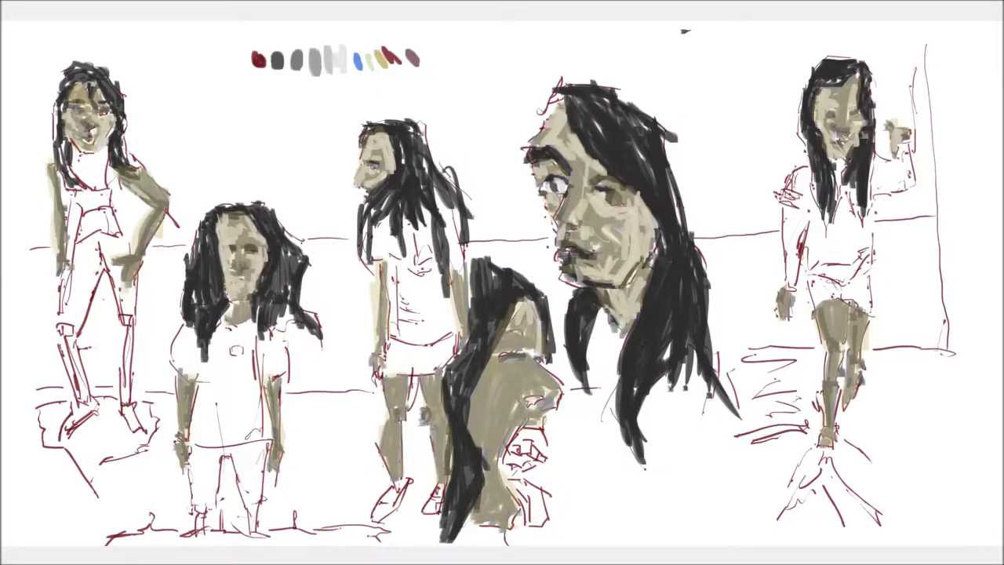
Step: Add reddish warmth to the big face, crouching figure's back and second figure's face, neck and arms
{"action": "mouse_move", "coordinate": [580, 168]}
{"action": "left_mouse_down"}
{"action": "mouse_move", "coordinate": [569, 223]}
{"action": "mouse_move", "coordinate": [598, 264]}
{"action": "left_mouse_up"}
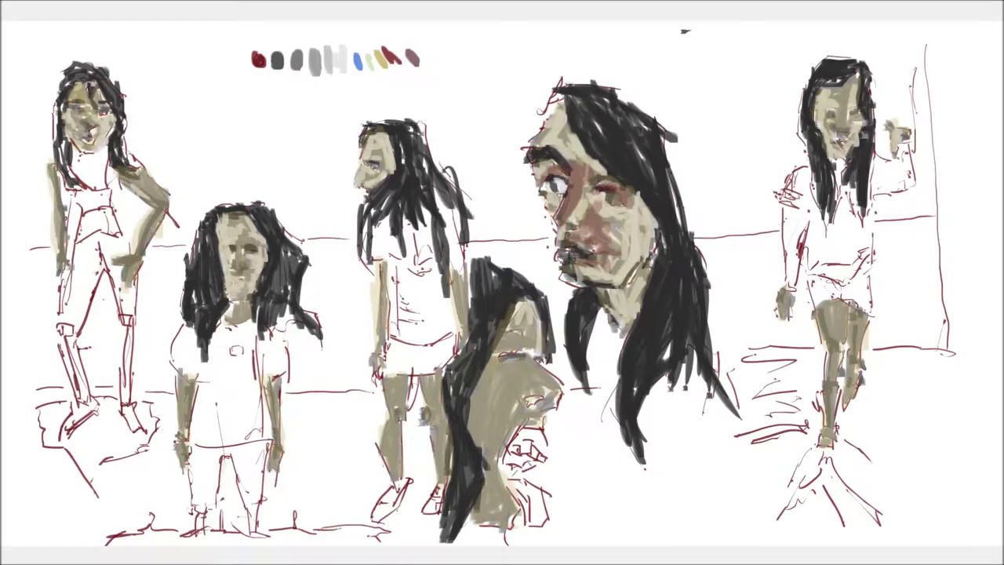
{"action": "left_click_drag", "start_coordinate": [541, 370], "coordinate": [548, 413]}
{"action": "mouse_move", "coordinate": [525, 318]}
{"action": "left_mouse_down"}
{"action": "mouse_move", "coordinate": [502, 361]}
{"action": "mouse_move", "coordinate": [490, 518]}
{"action": "left_mouse_up"}
{"action": "left_click_drag", "start_coordinate": [235, 220], "coordinate": [250, 271]}
{"action": "left_click_drag", "start_coordinate": [239, 278], "coordinate": [235, 325]}
{"action": "left_click_drag", "start_coordinate": [275, 384], "coordinate": [273, 459]}
{"action": "left_click_drag", "start_coordinate": [187, 384], "coordinate": [183, 455]}
Step: Add reddish tones to the first figure's arms and face and the right figure's face
{"action": "left_click_drag", "start_coordinate": [161, 172], "coordinate": [130, 282]}
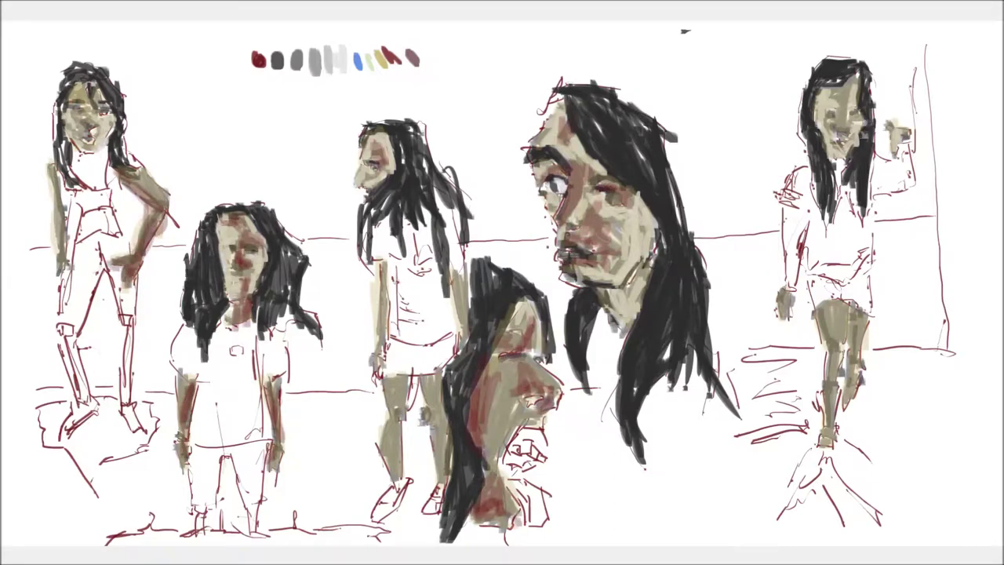
{"action": "left_click_drag", "start_coordinate": [59, 165], "coordinate": [57, 275]}
{"action": "left_click_drag", "start_coordinate": [86, 118], "coordinate": [88, 157]}
{"action": "mouse_move", "coordinate": [842, 77]}
{"action": "left_mouse_down"}
{"action": "mouse_move", "coordinate": [847, 133]}
{"action": "mouse_move", "coordinate": [834, 151]}
{"action": "left_mouse_up"}
Step: Shade the right figure's legs and hand and the third figure's legs brownish red
{"action": "left_click_drag", "start_coordinate": [829, 313], "coordinate": [825, 443]}
{"action": "left_click_drag", "start_coordinate": [851, 310], "coordinate": [851, 369]}
{"action": "left_click_drag", "start_coordinate": [777, 288], "coordinate": [787, 315]}
{"action": "left_click_drag", "start_coordinate": [850, 358], "coordinate": [856, 392]}
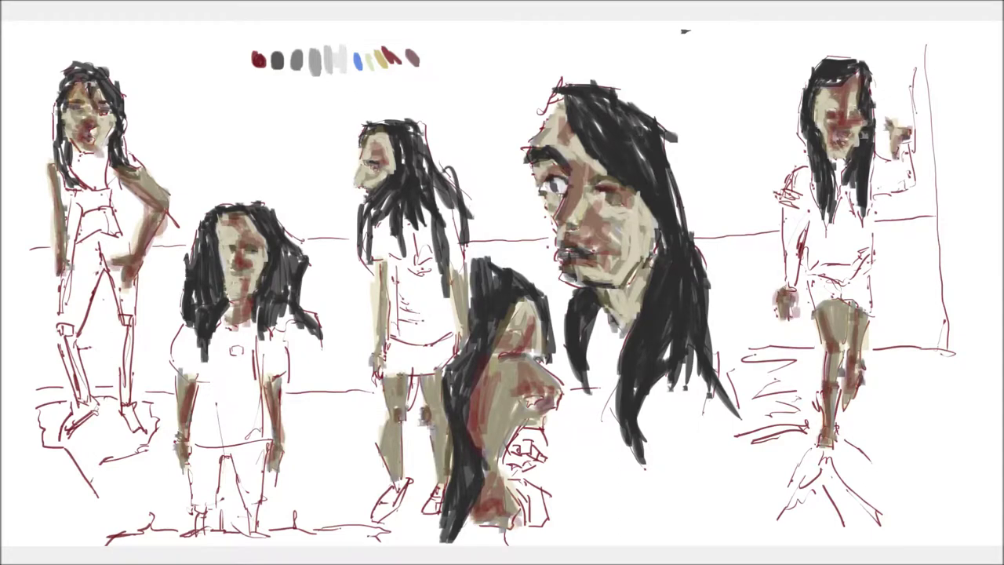
{"action": "left_click_drag", "start_coordinate": [404, 375], "coordinate": [394, 477]}
{"action": "left_click_drag", "start_coordinate": [398, 428], "coordinate": [397, 463]}
{"action": "left_click_drag", "start_coordinate": [445, 427], "coordinate": [442, 475]}
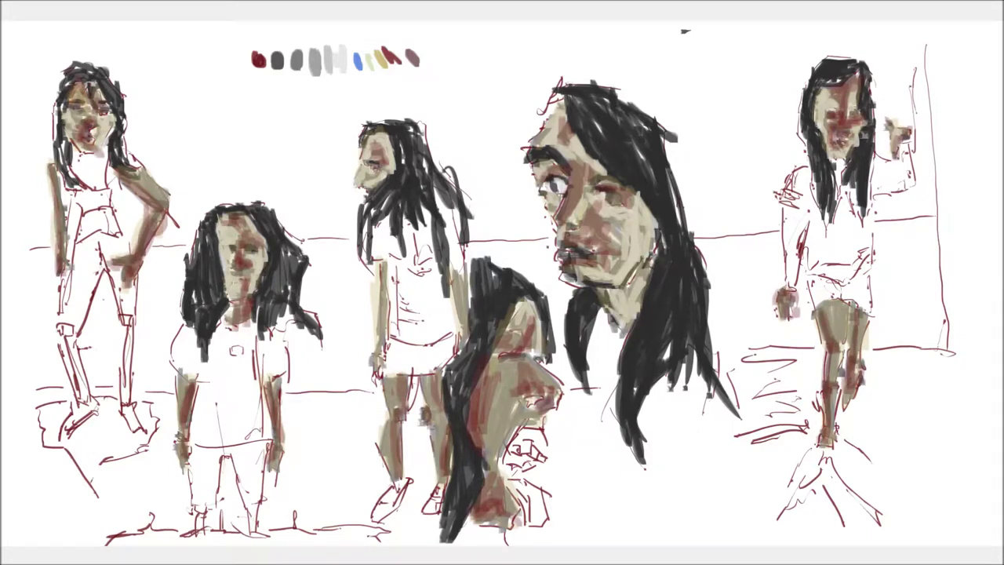
Step: Paint blue sky strokes between the big face and behind the right figure
{"action": "left_click_drag", "start_coordinate": [795, 92], "coordinate": [782, 165]}
{"action": "left_click_drag", "start_coordinate": [753, 31], "coordinate": [765, 196]}
{"action": "mouse_move", "coordinate": [737, 125]}
{"action": "left_mouse_down"}
{"action": "mouse_move", "coordinate": [776, 236]}
{"action": "mouse_move", "coordinate": [690, 144]}
{"action": "mouse_move", "coordinate": [815, 31]}
{"action": "mouse_move", "coordinate": [902, 126]}
{"action": "left_mouse_up"}
{"action": "left_click_drag", "start_coordinate": [863, 32], "coordinate": [886, 157]}
{"action": "left_click_drag", "start_coordinate": [807, 39], "coordinate": [882, 220]}
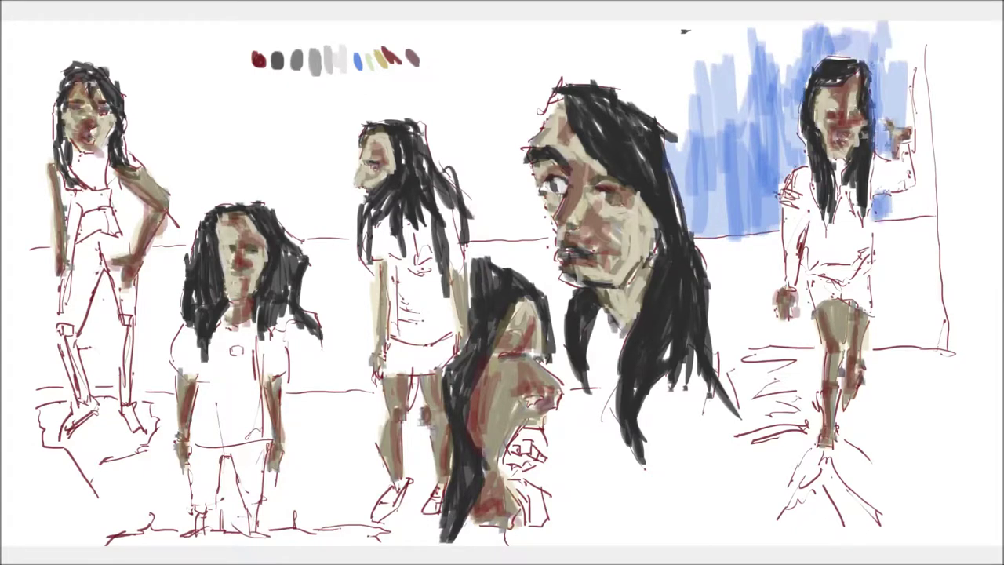
Step: Paint blue sky strokes around the big face and the right figure
{"action": "left_click_drag", "start_coordinate": [886, 172], "coordinate": [921, 224]}
{"action": "left_click_drag", "start_coordinate": [919, 43], "coordinate": [929, 212]}
{"action": "left_click_drag", "start_coordinate": [930, 149], "coordinate": [931, 207]}
{"action": "left_click_drag", "start_coordinate": [523, 179], "coordinate": [553, 237]}
{"action": "left_click_drag", "start_coordinate": [516, 157], "coordinate": [533, 236]}
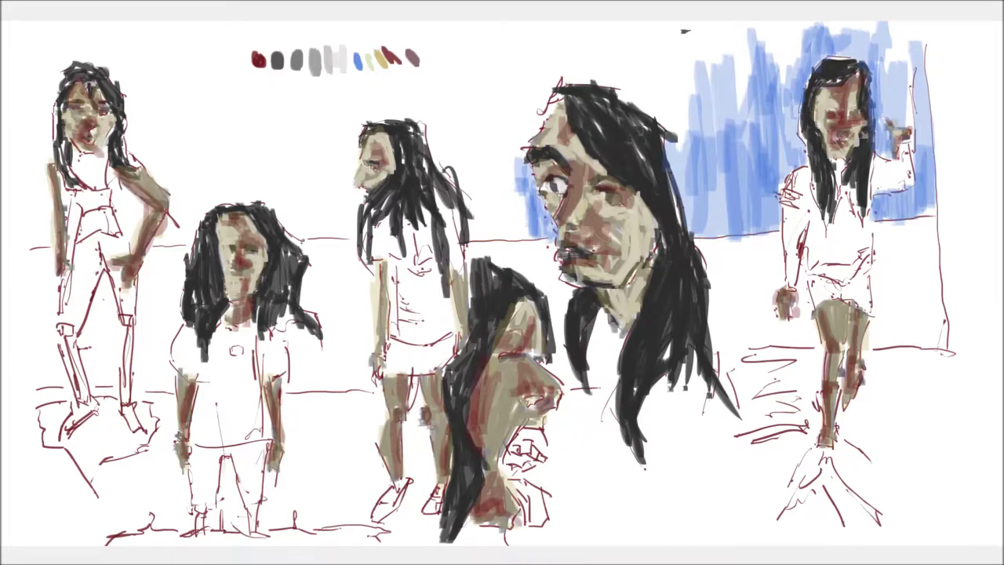
{"action": "left_click_drag", "start_coordinate": [541, 63], "coordinate": [522, 220]}
{"action": "left_click_drag", "start_coordinate": [490, 106], "coordinate": [502, 243]}
{"action": "left_click_drag", "start_coordinate": [650, 32], "coordinate": [674, 141]}
{"action": "left_click_drag", "start_coordinate": [612, 24], "coordinate": [561, 61]}
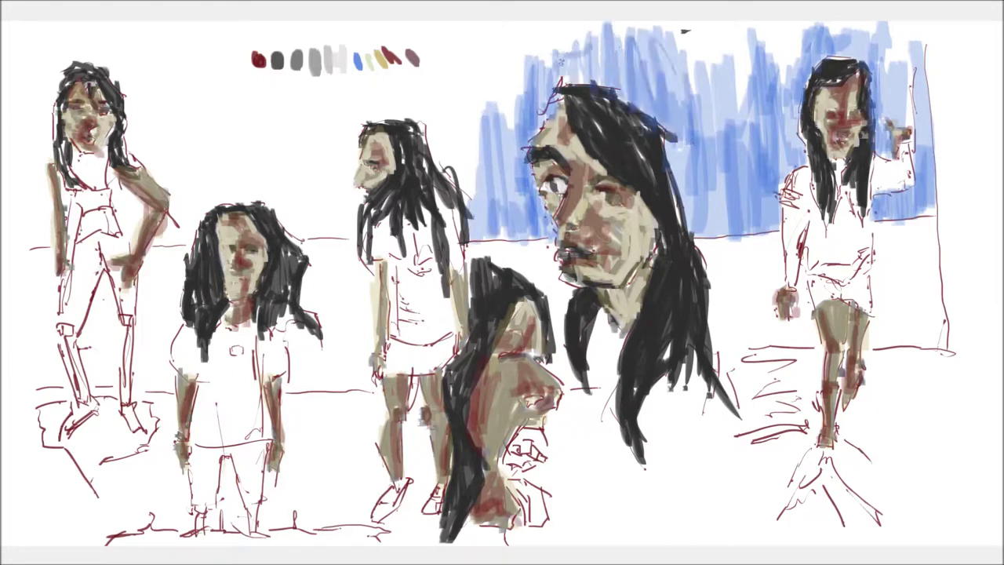
Step: Fill light blue sky behind the left-hand figures out to the far left edge
{"action": "left_click_drag", "start_coordinate": [345, 157], "coordinate": [337, 235]}
{"action": "left_click_drag", "start_coordinate": [282, 133], "coordinate": [314, 235]}
{"action": "left_click_drag", "start_coordinate": [157, 192], "coordinate": [165, 247]}
{"action": "left_click_drag", "start_coordinate": [125, 179], "coordinate": [137, 243]}
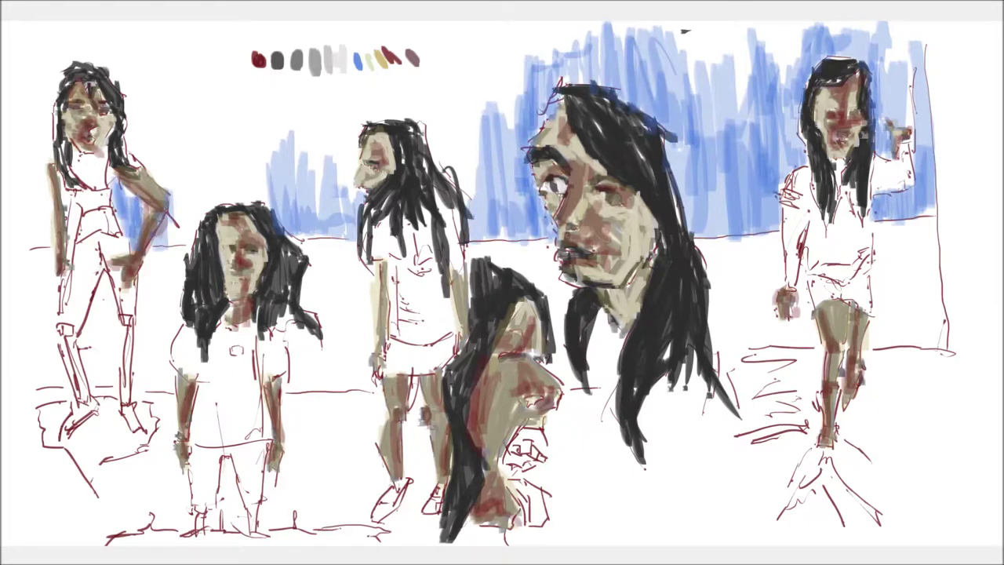
{"action": "left_click_drag", "start_coordinate": [282, 78], "coordinate": [259, 200]}
{"action": "left_click_drag", "start_coordinate": [243, 94], "coordinate": [227, 212]}
{"action": "left_click_drag", "start_coordinate": [196, 75], "coordinate": [180, 251]}
{"action": "left_click_drag", "start_coordinate": [149, 71], "coordinate": [133, 192]}
{"action": "left_click_drag", "start_coordinate": [117, 24], "coordinate": [90, 106]}
{"action": "left_click_drag", "start_coordinate": [63, 24], "coordinate": [41, 231]}
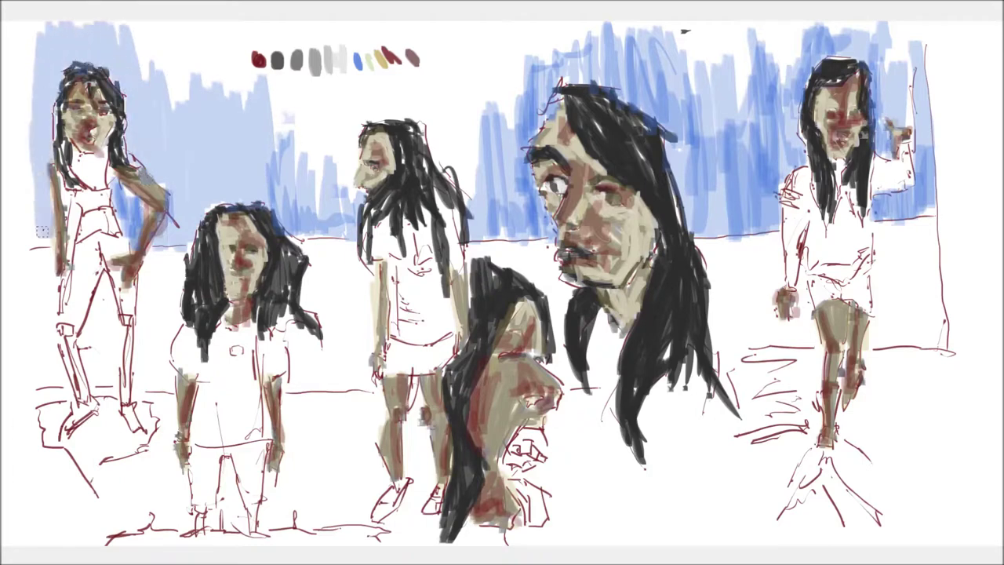
{"action": "left_click_drag", "start_coordinate": [31, 126], "coordinate": [15, 243]}
Step: Fill light blue sky between the middle figures toward the big face
{"action": "left_click_drag", "start_coordinate": [353, 106], "coordinate": [345, 176]}
{"action": "left_click_drag", "start_coordinate": [470, 90], "coordinate": [467, 208]}
{"action": "left_click_drag", "start_coordinate": [439, 75], "coordinate": [424, 184]}
{"action": "left_click_drag", "start_coordinate": [392, 82], "coordinate": [368, 142]}
{"action": "left_click_drag", "start_coordinate": [501, 24], "coordinate": [475, 95]}
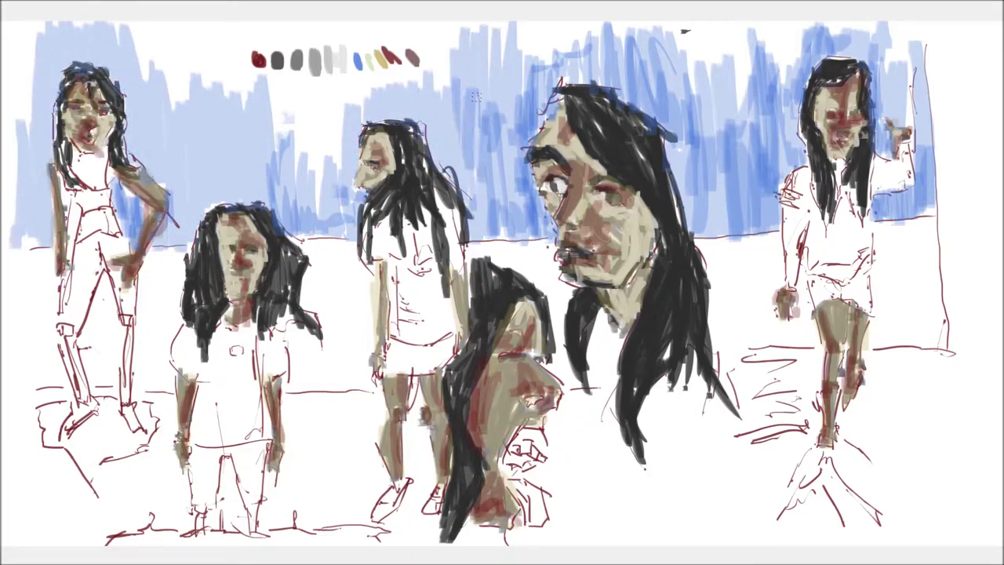
Step: Layer darker blue scribbles over the middle and left sky
{"action": "left_click_drag", "start_coordinate": [510, 140], "coordinate": [480, 239]}
{"action": "left_click_drag", "start_coordinate": [349, 92], "coordinate": [307, 180]}
{"action": "left_click_drag", "start_coordinate": [310, 36], "coordinate": [157, 184]}
{"action": "left_click_drag", "start_coordinate": [239, 31], "coordinate": [145, 202]}
{"action": "left_click_drag", "start_coordinate": [315, 161], "coordinate": [240, 233]}
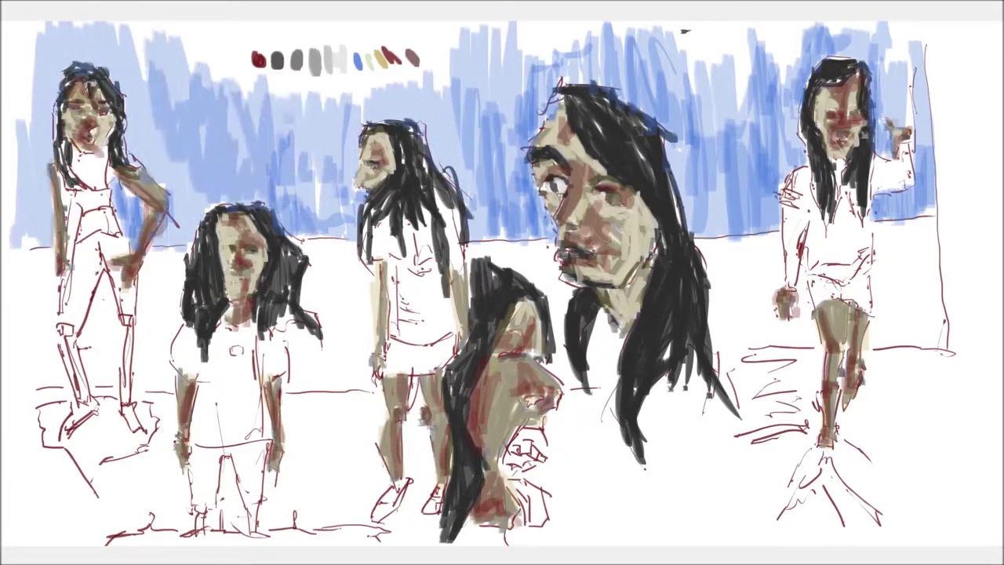
Step: Brush light green ground strokes across the lower left and middle floor
{"action": "mouse_move", "coordinate": [384, 486]}
{"action": "left_mouse_down"}
{"action": "mouse_move", "coordinate": [317, 501]}
{"action": "mouse_move", "coordinate": [270, 494]}
{"action": "mouse_move", "coordinate": [263, 525]}
{"action": "left_mouse_up"}
{"action": "left_click_drag", "start_coordinate": [431, 479], "coordinate": [388, 529]}
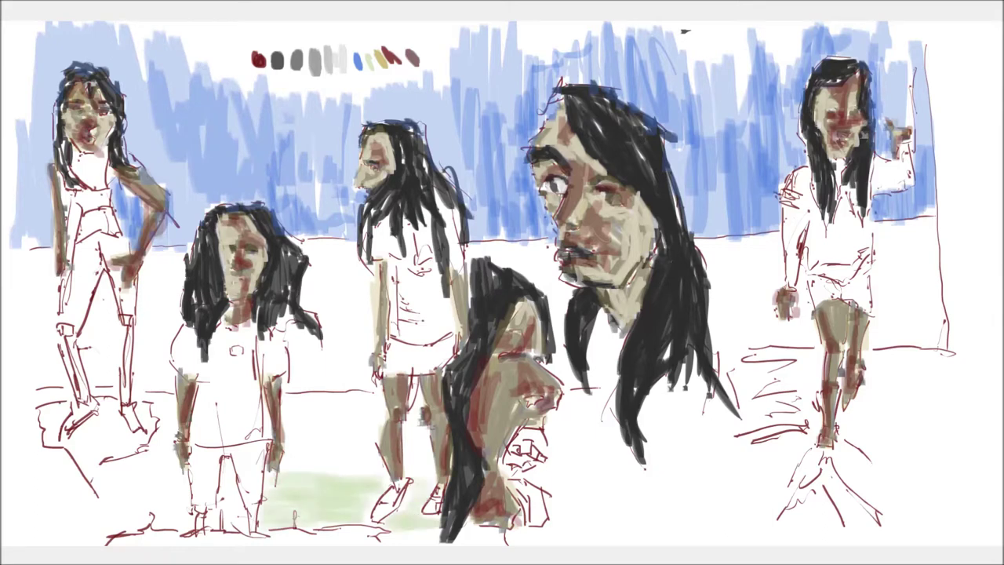
{"action": "left_click_drag", "start_coordinate": [642, 482], "coordinate": [549, 511]}
{"action": "left_click_drag", "start_coordinate": [247, 477], "coordinate": [223, 533]}
{"action": "left_click_drag", "start_coordinate": [240, 494], "coordinate": [213, 530]}
{"action": "left_click_drag", "start_coordinate": [188, 482], "coordinate": [55, 510]}
{"action": "left_click_drag", "start_coordinate": [157, 518], "coordinate": [26, 509]}
{"action": "left_click_drag", "start_coordinate": [149, 464], "coordinate": [70, 486]}
Step: Extend the light green ground around and beneath the right figure
{"action": "mouse_move", "coordinate": [811, 349]}
{"action": "left_mouse_down"}
{"action": "mouse_move", "coordinate": [757, 455]}
{"action": "mouse_move", "coordinate": [902, 518]}
{"action": "left_mouse_up"}
{"action": "mouse_move", "coordinate": [831, 470]}
{"action": "left_mouse_down"}
{"action": "mouse_move", "coordinate": [904, 356]}
{"action": "mouse_move", "coordinate": [933, 348]}
{"action": "left_mouse_up"}
{"action": "left_click_drag", "start_coordinate": [917, 435], "coordinate": [835, 447]}
{"action": "left_click_drag", "start_coordinate": [902, 474], "coordinate": [847, 494]}
{"action": "left_click_drag", "start_coordinate": [788, 361], "coordinate": [710, 376]}
{"action": "left_click_drag", "start_coordinate": [784, 384], "coordinate": [741, 408]}
Step: Fill remaining green ground gaps between the middle figures and under the central head
{"action": "left_click_drag", "start_coordinate": [380, 396], "coordinate": [289, 420]}
{"action": "left_click_drag", "start_coordinate": [388, 423], "coordinate": [298, 479]}
{"action": "mouse_move", "coordinate": [427, 392]}
{"action": "left_mouse_down"}
{"action": "mouse_move", "coordinate": [404, 447]}
{"action": "mouse_move", "coordinate": [407, 479]}
{"action": "left_mouse_up"}
{"action": "left_click_drag", "start_coordinate": [605, 421], "coordinate": [632, 469]}
{"action": "left_click_drag", "start_coordinate": [138, 390], "coordinate": [149, 474]}
{"action": "left_click_drag", "start_coordinate": [67, 392], "coordinate": [23, 486]}
{"action": "mouse_move", "coordinate": [706, 362]}
{"action": "left_mouse_down"}
{"action": "mouse_move", "coordinate": [651, 427]}
{"action": "mouse_move", "coordinate": [792, 508]}
{"action": "left_mouse_up"}
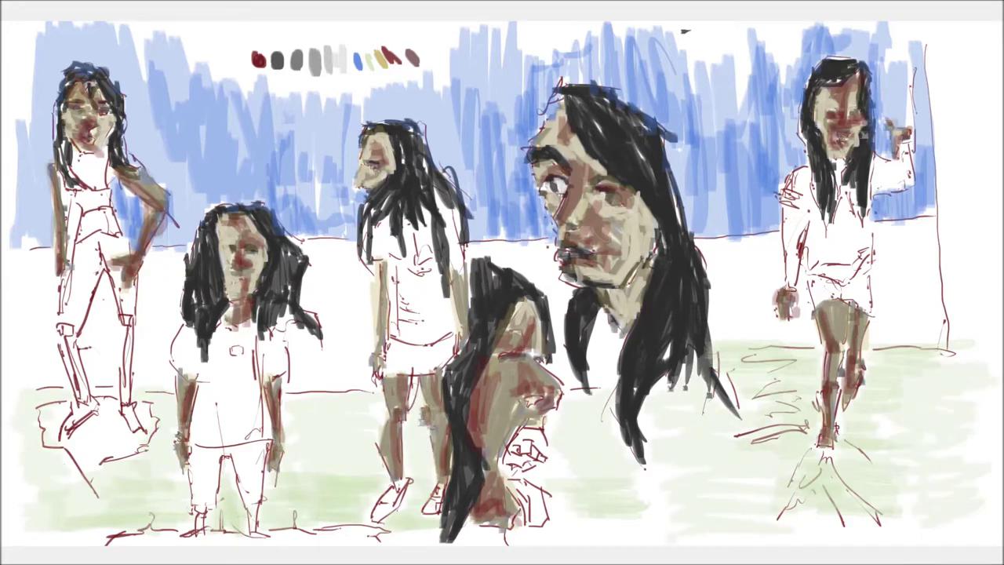
Step: Choose dark blue from the Palettes dialog and paint below the horizon behind the right figure
{"action": "right_click", "coordinate": [604, 221]}
{"action": "left_click", "coordinate": [877, 465]}
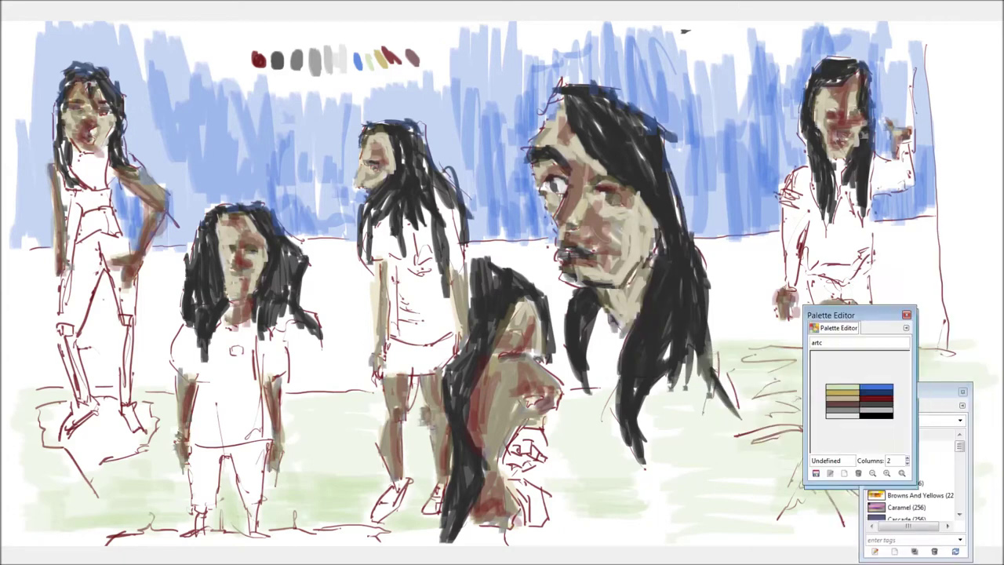
{"action": "left_click_drag", "start_coordinate": [910, 210], "coordinate": [884, 362]}
{"action": "left_click_drag", "start_coordinate": [804, 240], "coordinate": [872, 357]}
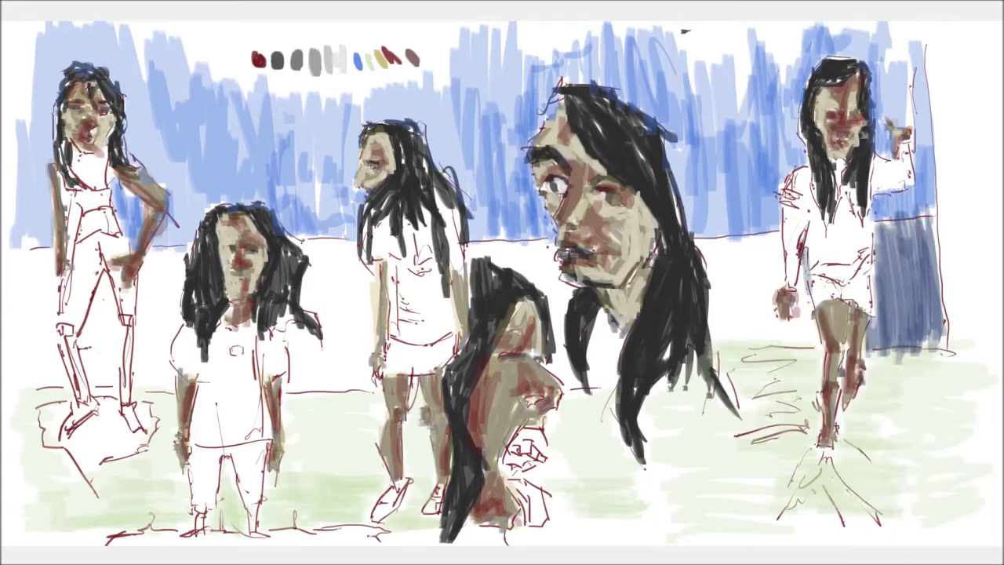
{"action": "left_click_drag", "start_coordinate": [800, 267], "coordinate": [816, 355]}
{"action": "left_click_drag", "start_coordinate": [792, 284], "coordinate": [702, 352]}
{"action": "left_click_drag", "start_coordinate": [737, 229], "coordinate": [705, 342]}
{"action": "mouse_move", "coordinate": [765, 231]}
{"action": "left_mouse_down"}
{"action": "mouse_move", "coordinate": [737, 345]}
{"action": "mouse_move", "coordinate": [769, 310]}
{"action": "left_mouse_up"}
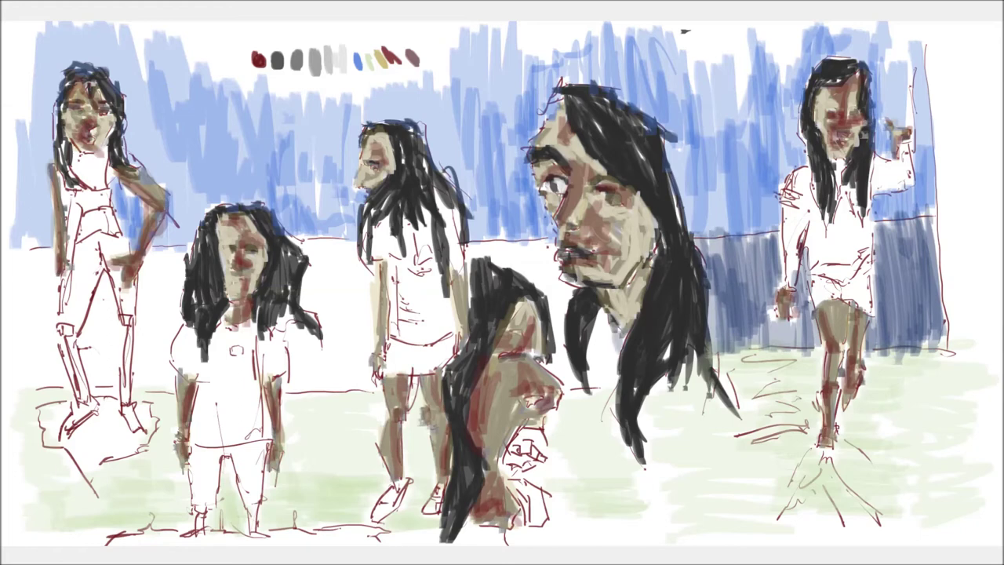
Step: Extend dark blue strokes behind the central head and the middle figure
{"action": "left_click_drag", "start_coordinate": [616, 306], "coordinate": [596, 395]}
{"action": "left_click_drag", "start_coordinate": [572, 350], "coordinate": [549, 401]}
{"action": "left_click_drag", "start_coordinate": [564, 274], "coordinate": [549, 362]}
{"action": "mouse_move", "coordinate": [558, 232]}
{"action": "left_mouse_down"}
{"action": "mouse_move", "coordinate": [541, 297]}
{"action": "mouse_move", "coordinate": [505, 291]}
{"action": "left_mouse_up"}
{"action": "left_click_drag", "start_coordinate": [501, 239], "coordinate": [470, 267]}
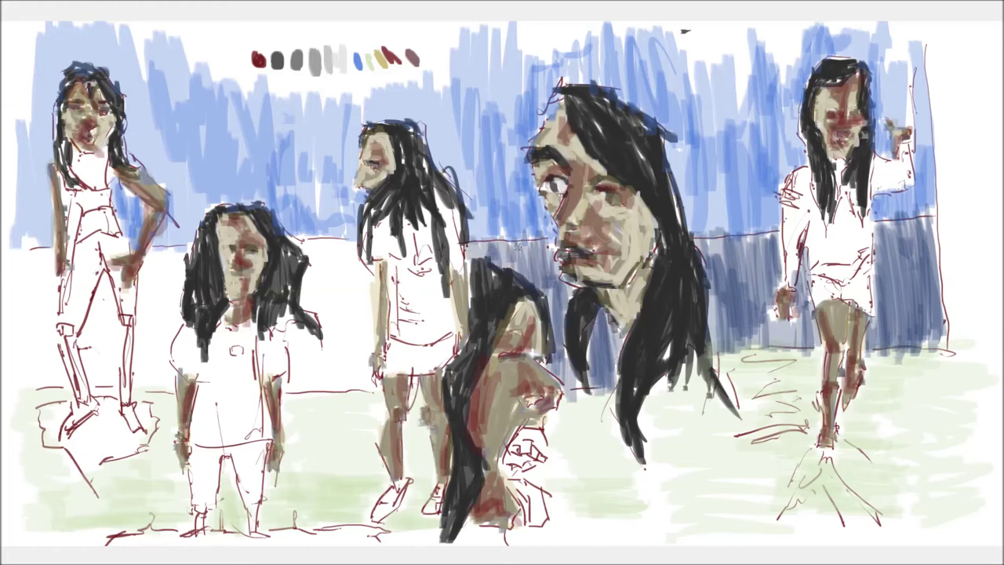
Step: Paint dark blue strokes between the second and third figures
{"action": "left_click_drag", "start_coordinate": [381, 326], "coordinate": [359, 392]}
{"action": "left_click_drag", "start_coordinate": [368, 265], "coordinate": [345, 379]}
{"action": "left_click_drag", "start_coordinate": [337, 261], "coordinate": [305, 382]}
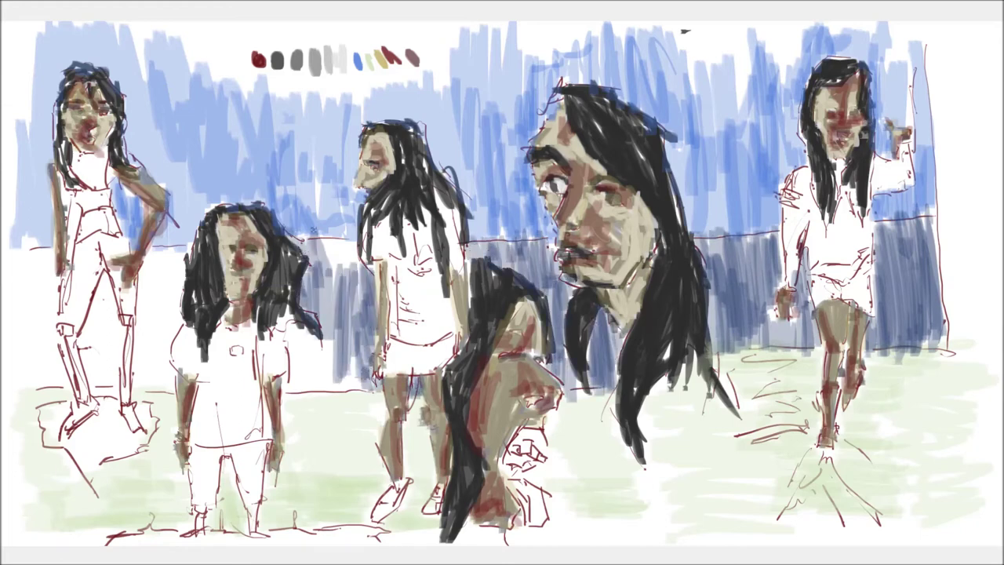
{"action": "left_click_drag", "start_coordinate": [349, 224], "coordinate": [313, 275]}
{"action": "left_click_drag", "start_coordinate": [318, 313], "coordinate": [290, 381]}
{"action": "left_click_drag", "start_coordinate": [353, 333], "coordinate": [290, 396]}
Step: Fill the left side with dark blue strokes out to the canvas edge
{"action": "left_click_drag", "start_coordinate": [172, 235], "coordinate": [161, 333]}
{"action": "left_click_drag", "start_coordinate": [369, 356], "coordinate": [352, 396]}
{"action": "left_click_drag", "start_coordinate": [153, 251], "coordinate": [138, 388]}
{"action": "left_click_drag", "start_coordinate": [161, 294], "coordinate": [149, 384]}
{"action": "mouse_move", "coordinate": [118, 294]}
{"action": "left_mouse_down"}
{"action": "mouse_move", "coordinate": [90, 396]}
{"action": "mouse_move", "coordinate": [85, 388]}
{"action": "left_mouse_up"}
{"action": "left_click_drag", "start_coordinate": [117, 327], "coordinate": [114, 390]}
{"action": "left_click_drag", "start_coordinate": [58, 275], "coordinate": [43, 399]}
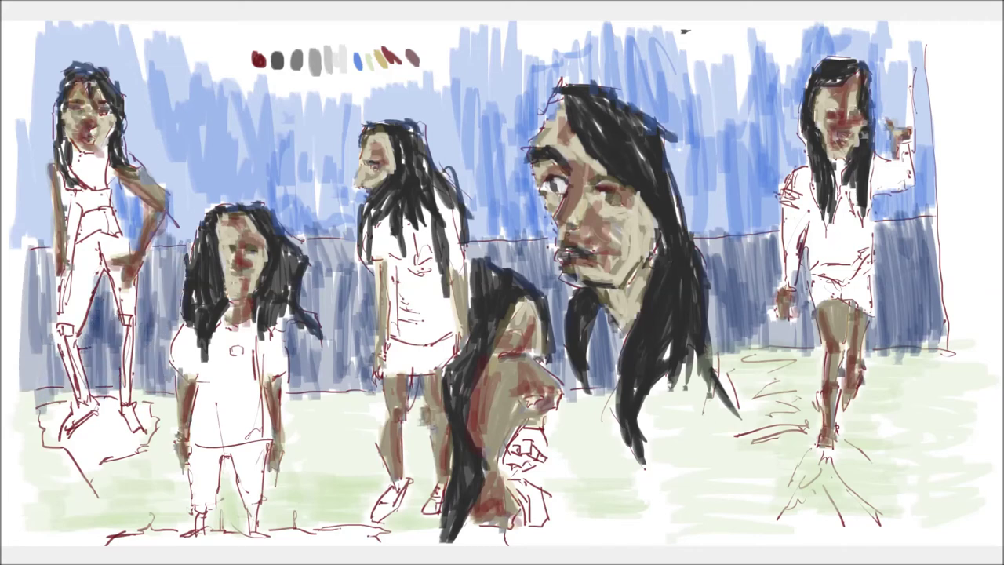